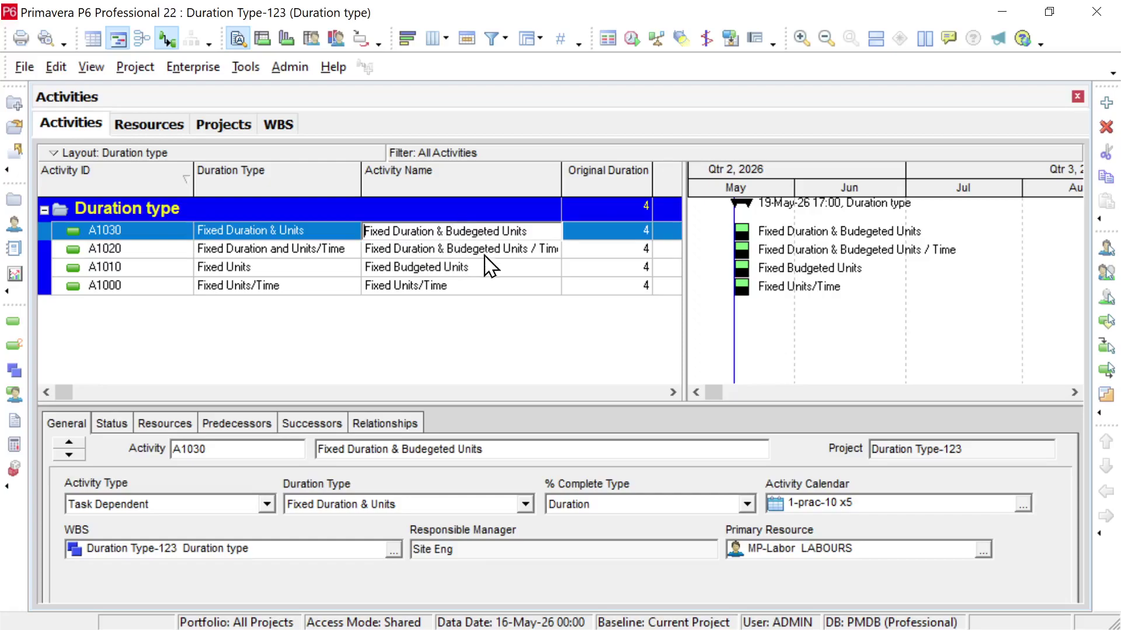
Step: Widen the Activity Name column to fit its longest entry and go through the duration types of the four activities
left_click(290, 256)
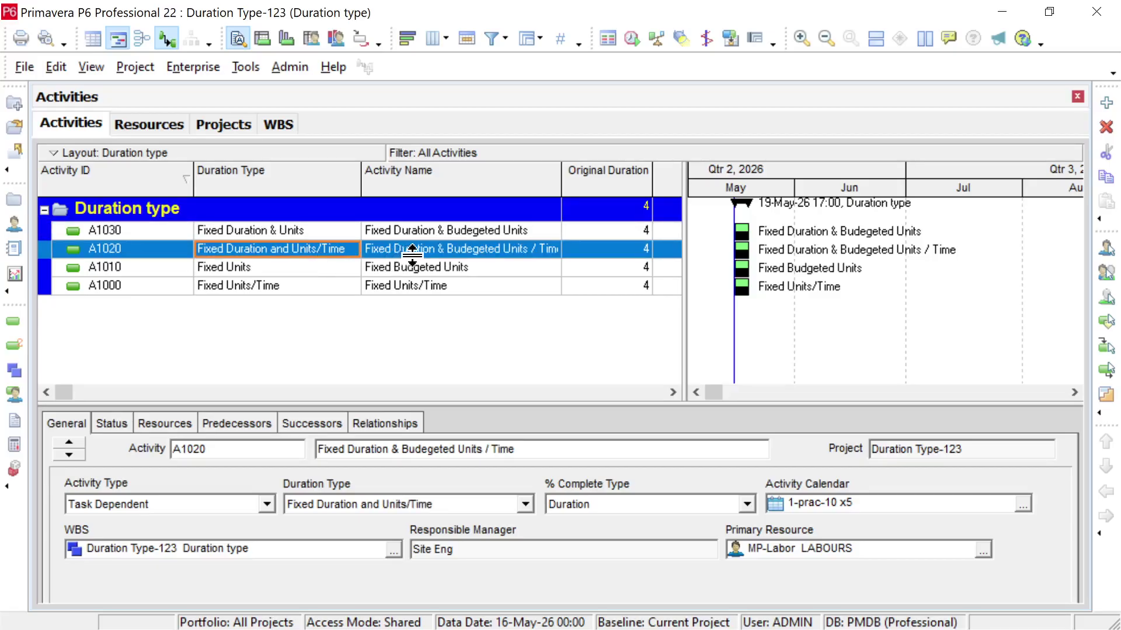
left_click_drag(561, 183, 597, 182)
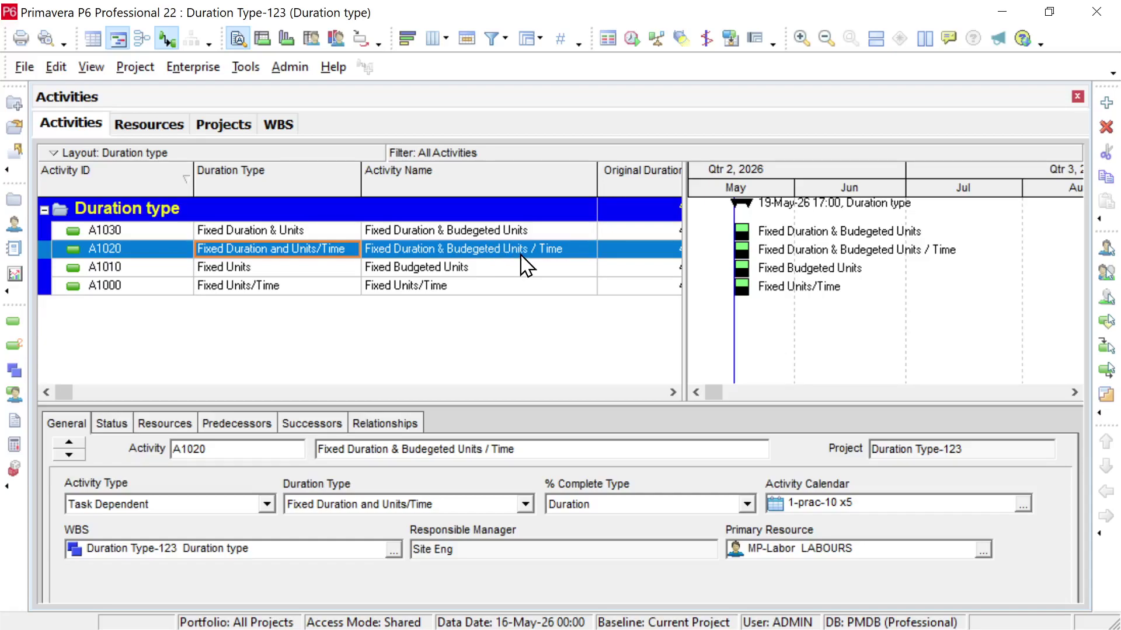
left_click(269, 267)
left_click(251, 286)
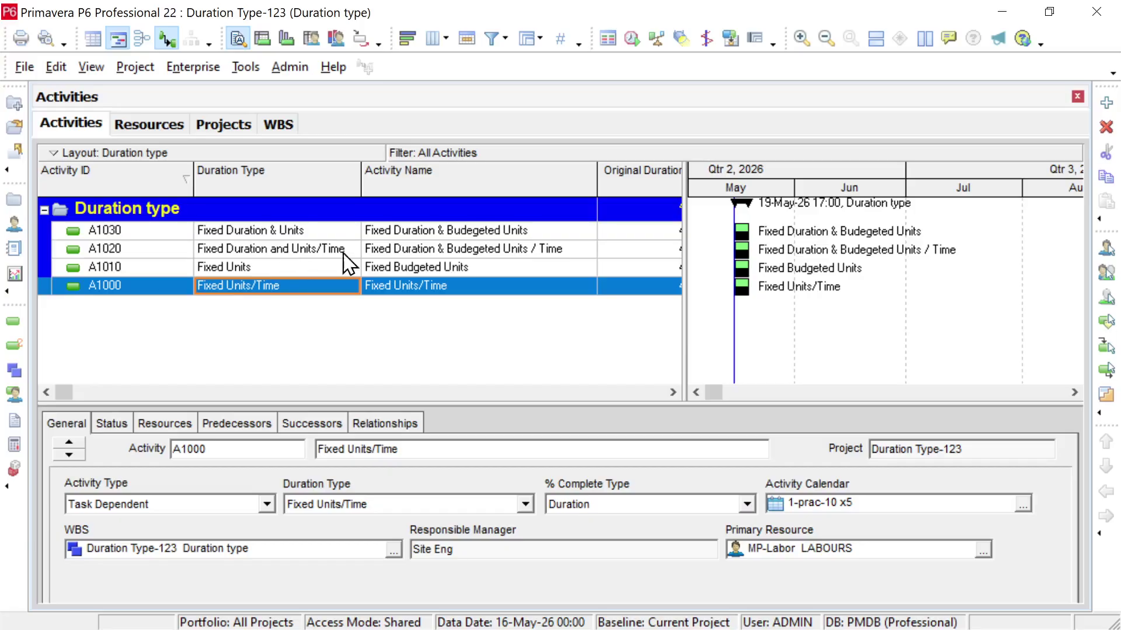
left_click(446, 236)
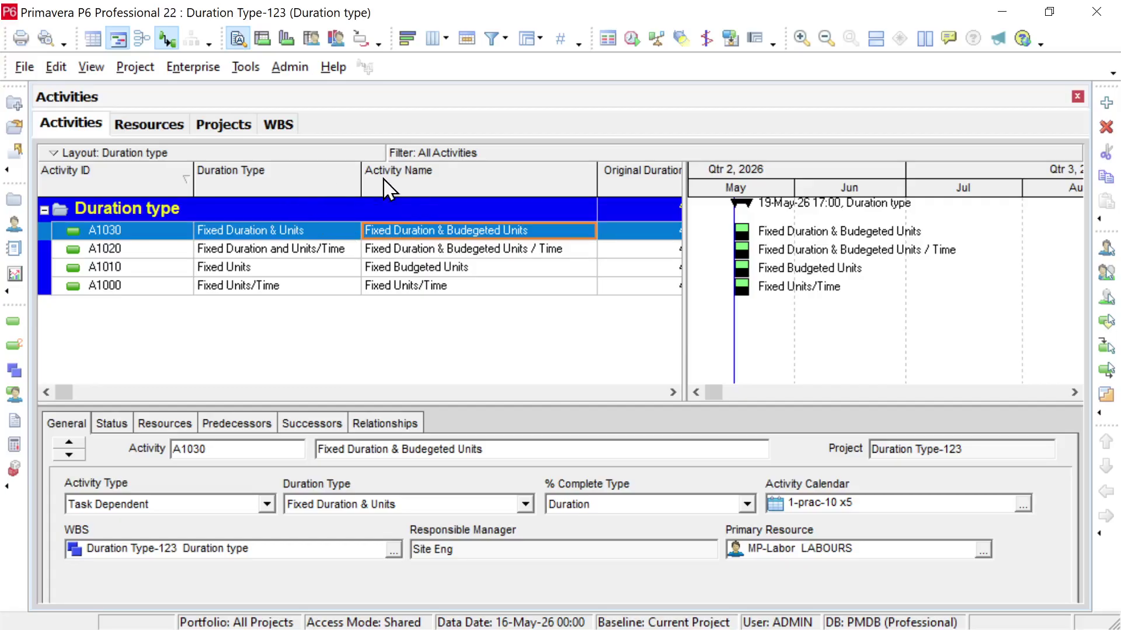
Step: Examine the activity table's column selection and the Find tool for its available columns, closing both without changes
right_click(284, 192)
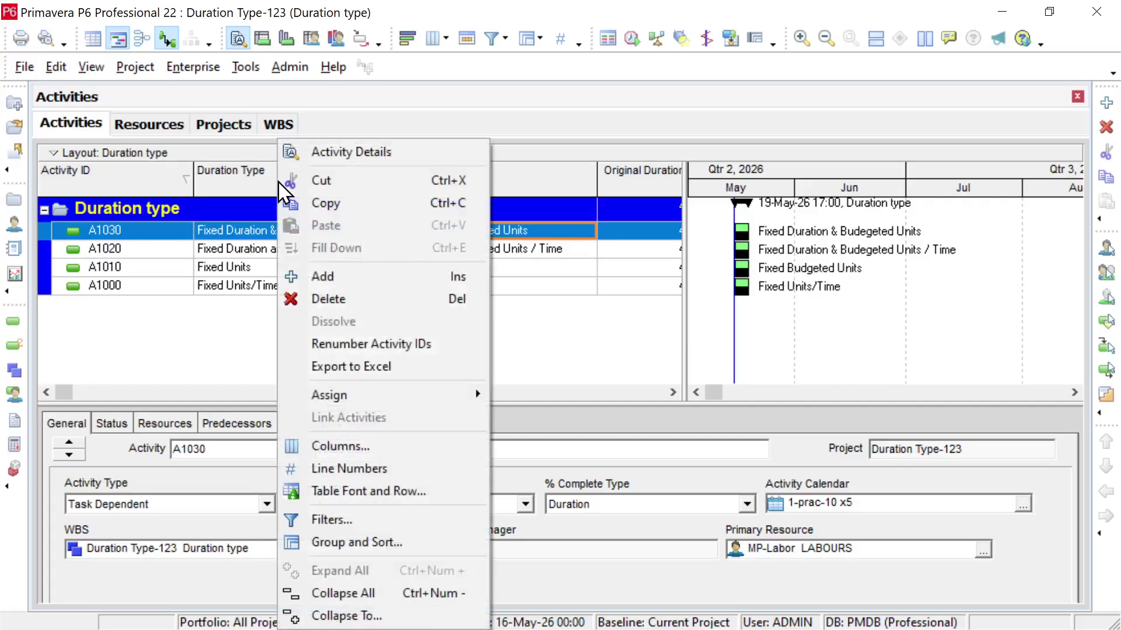
left_click(337, 447)
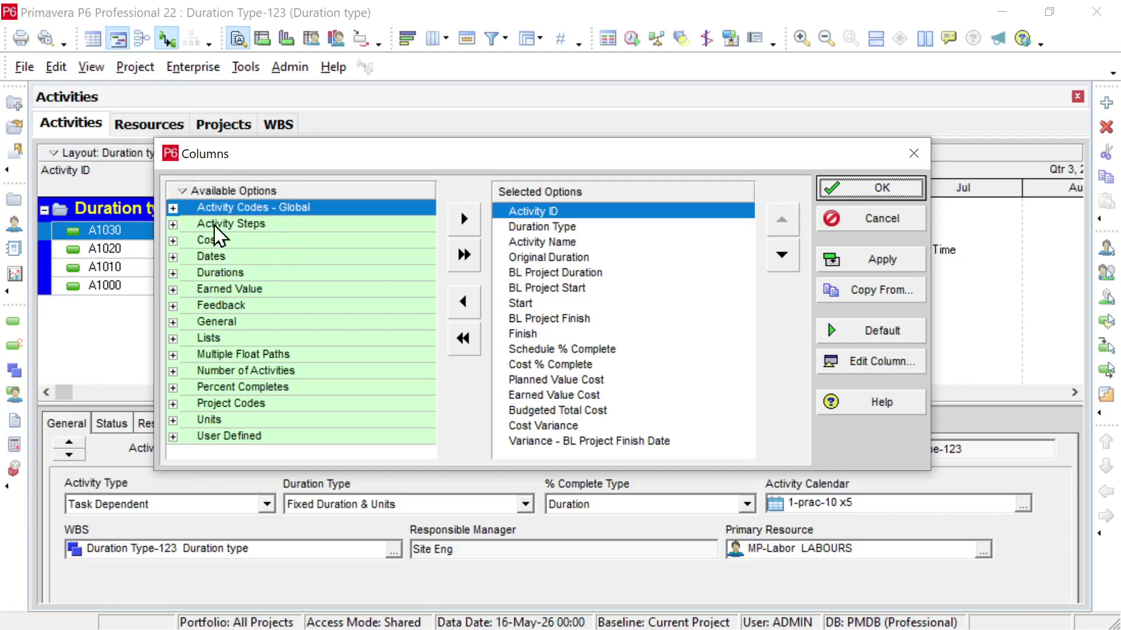
right_click(247, 202)
left_click(233, 212)
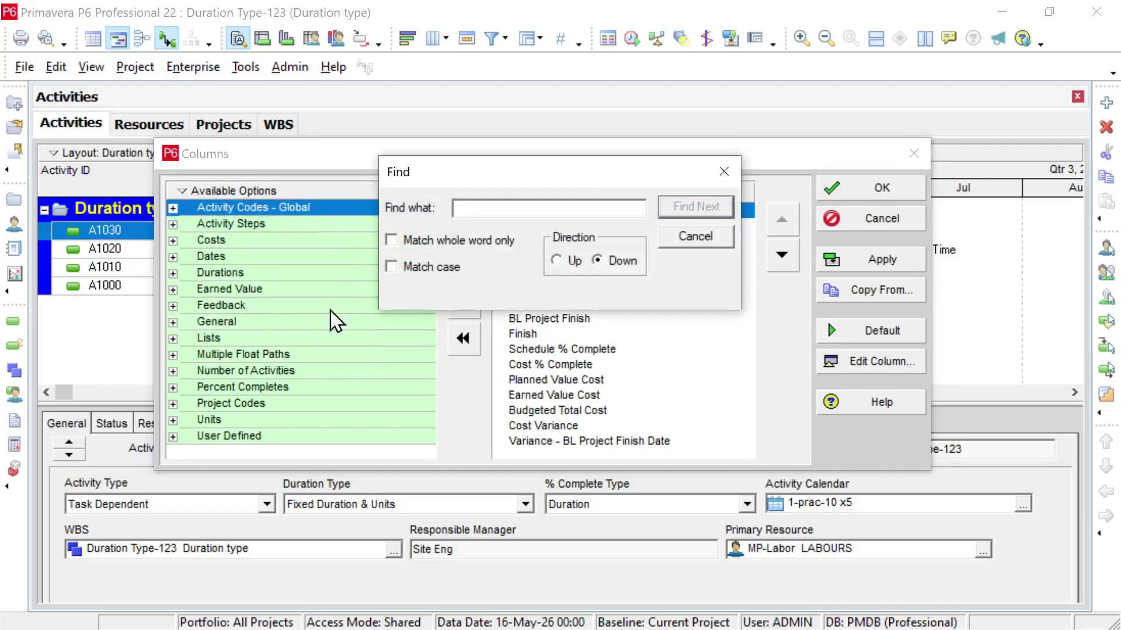
left_click_drag(541, 176, 368, 356)
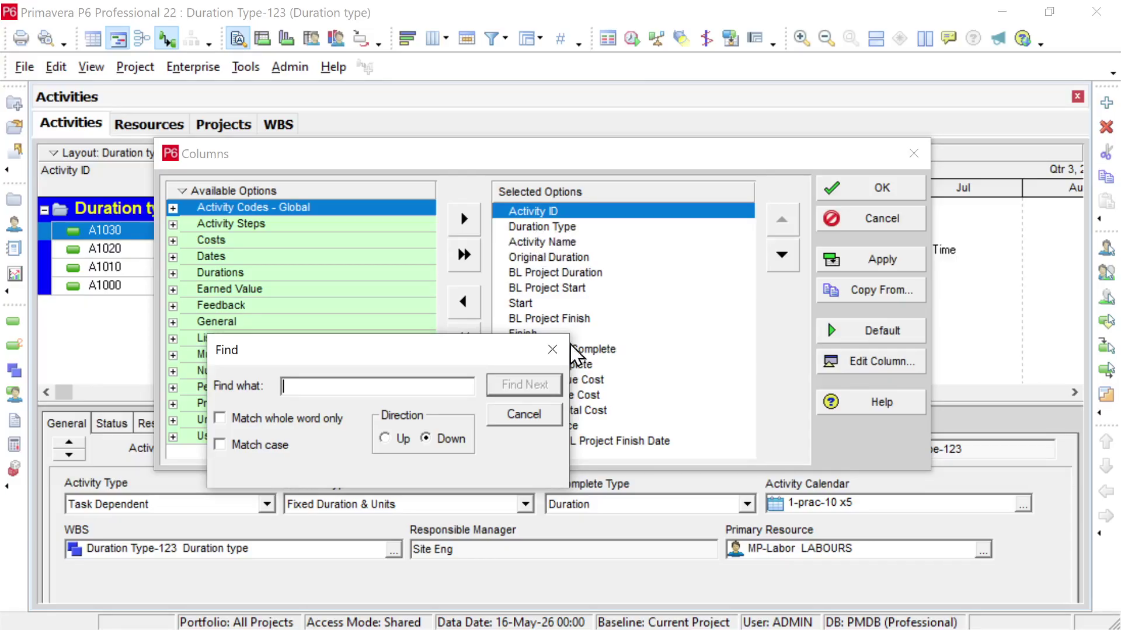
left_click(553, 349)
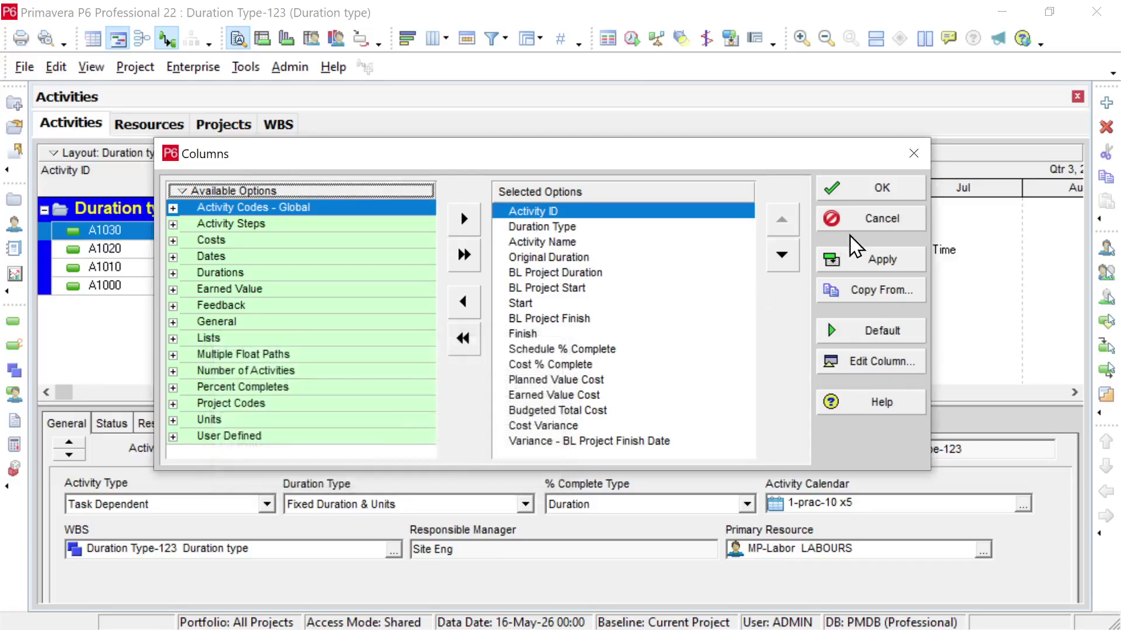
left_click(906, 164)
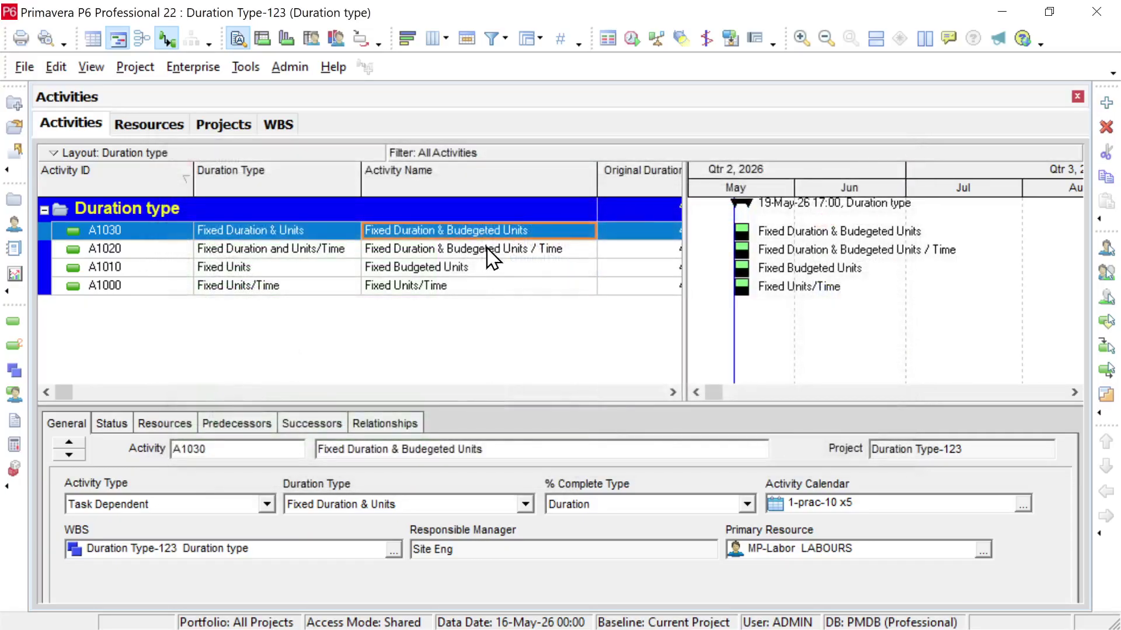
Step: Review the duration type options offered for activity A1030, keep its choice, and look over activities A1020, A1010 and A1000
left_click(336, 232)
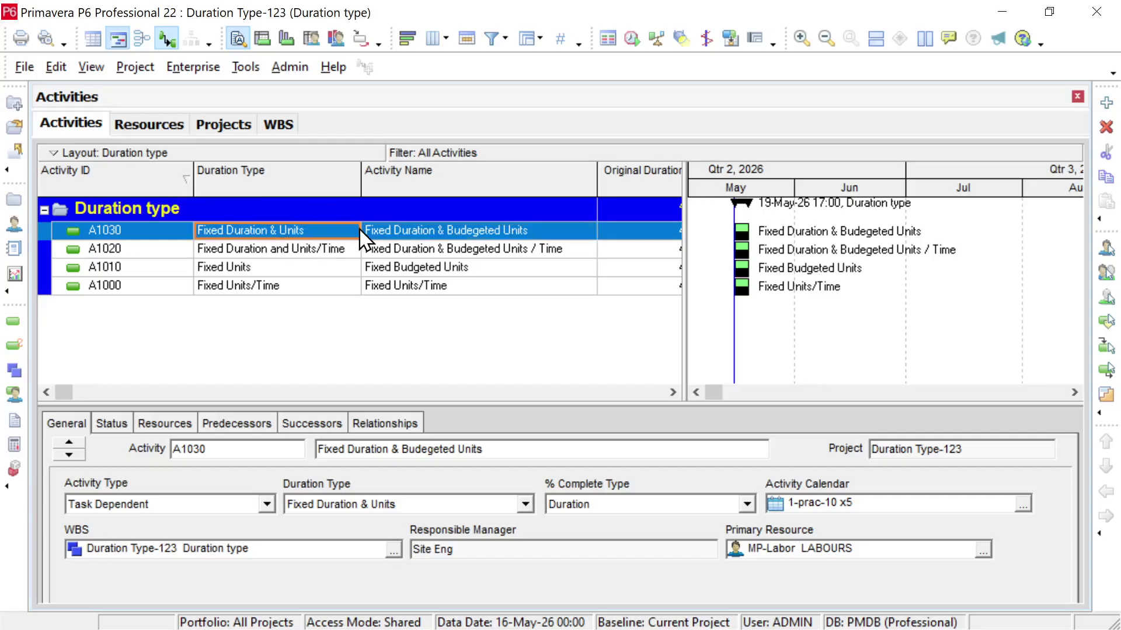
left_click(356, 233)
left_click(350, 232)
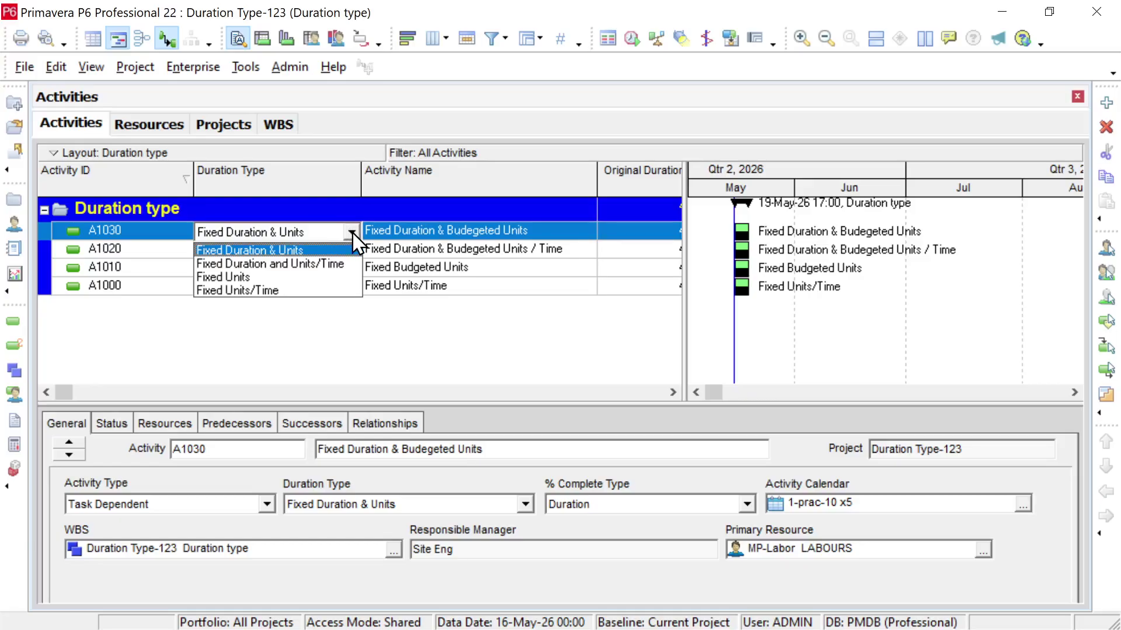
left_click(352, 233)
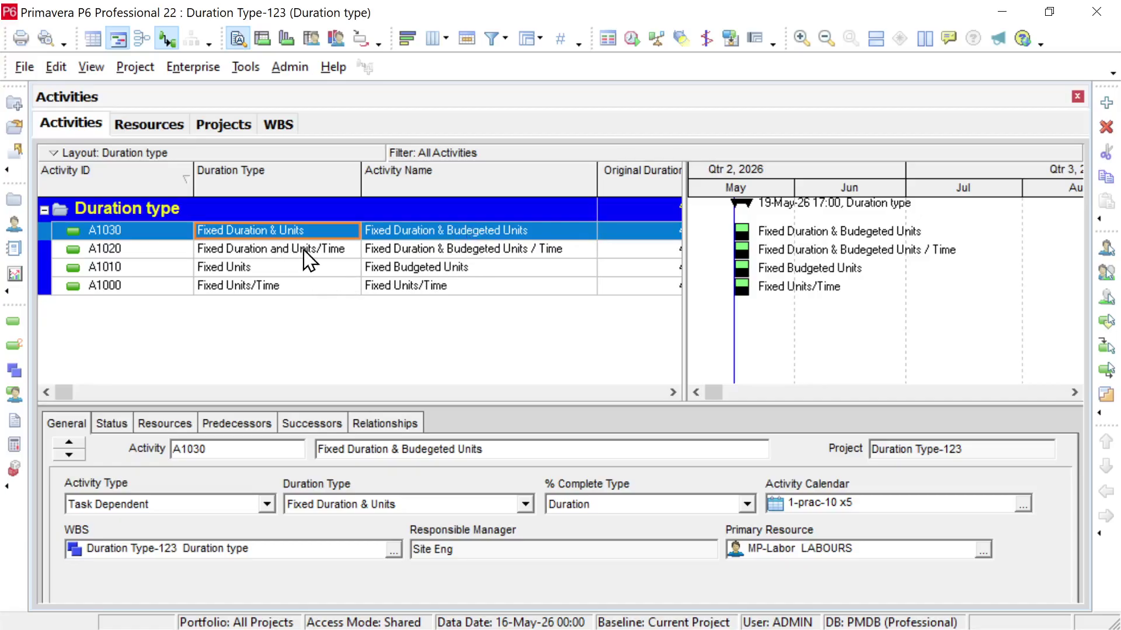
left_click(400, 250)
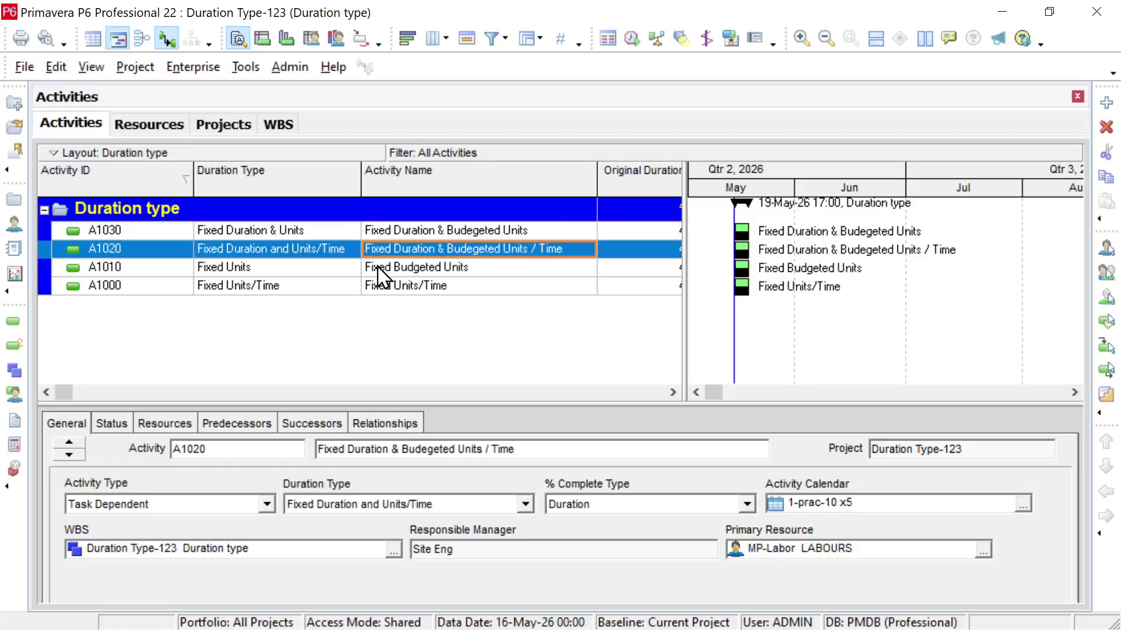
left_click(380, 270)
left_click(387, 286)
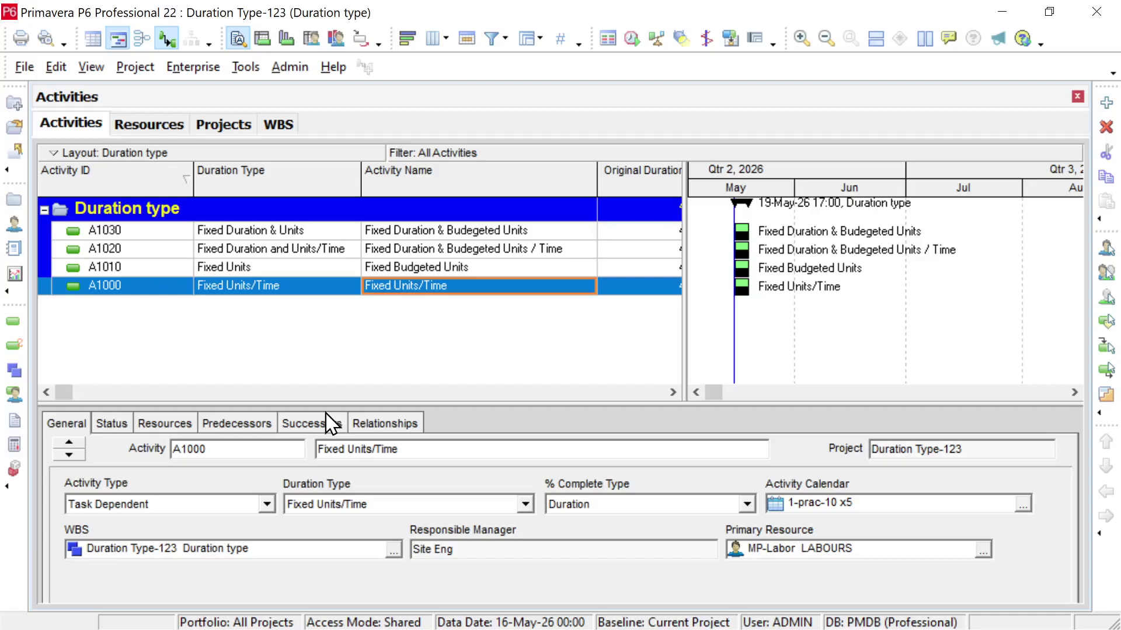
Step: Open the project's resources and view the calendars selectable for the MP-Labor resource without assigning another one
left_click(150, 70)
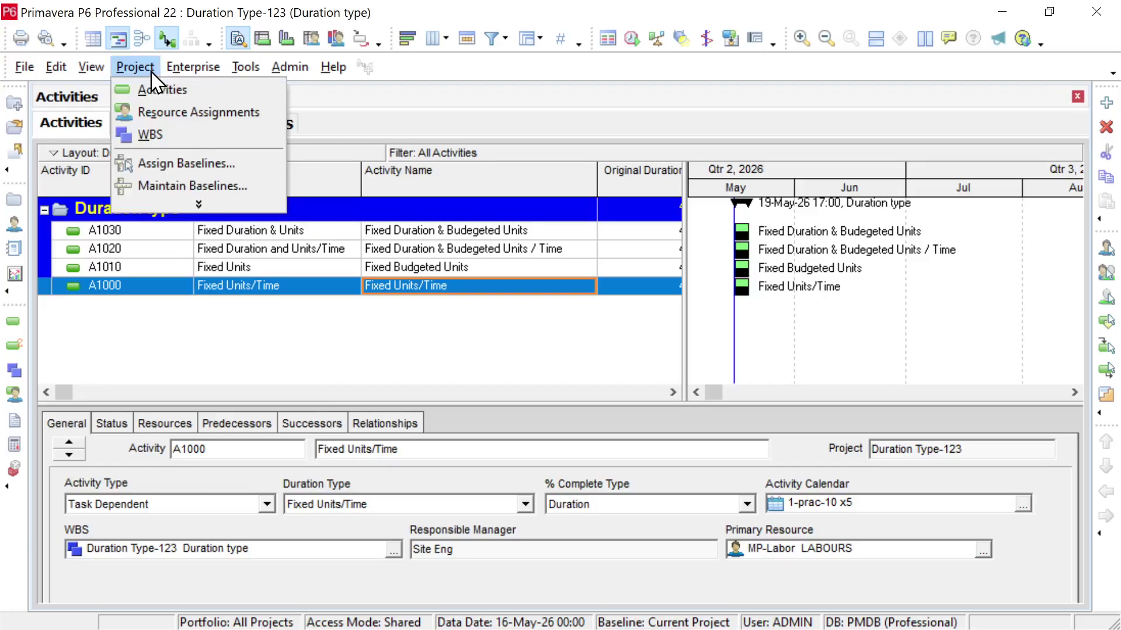
mouse_move(175, 73)
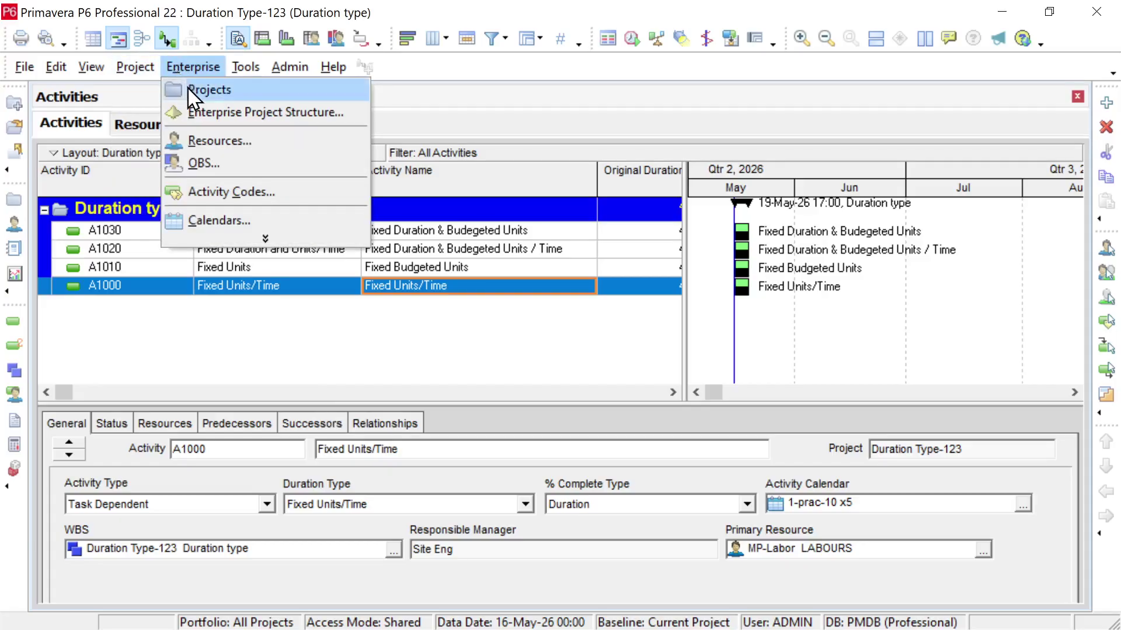
left_click(201, 142)
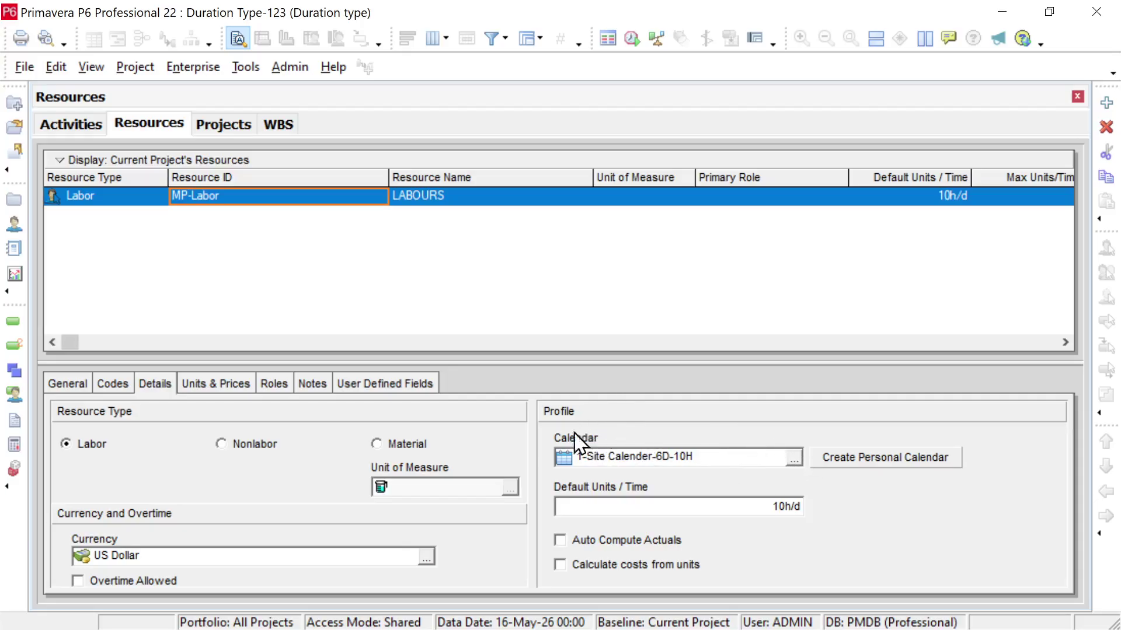
left_click(794, 458)
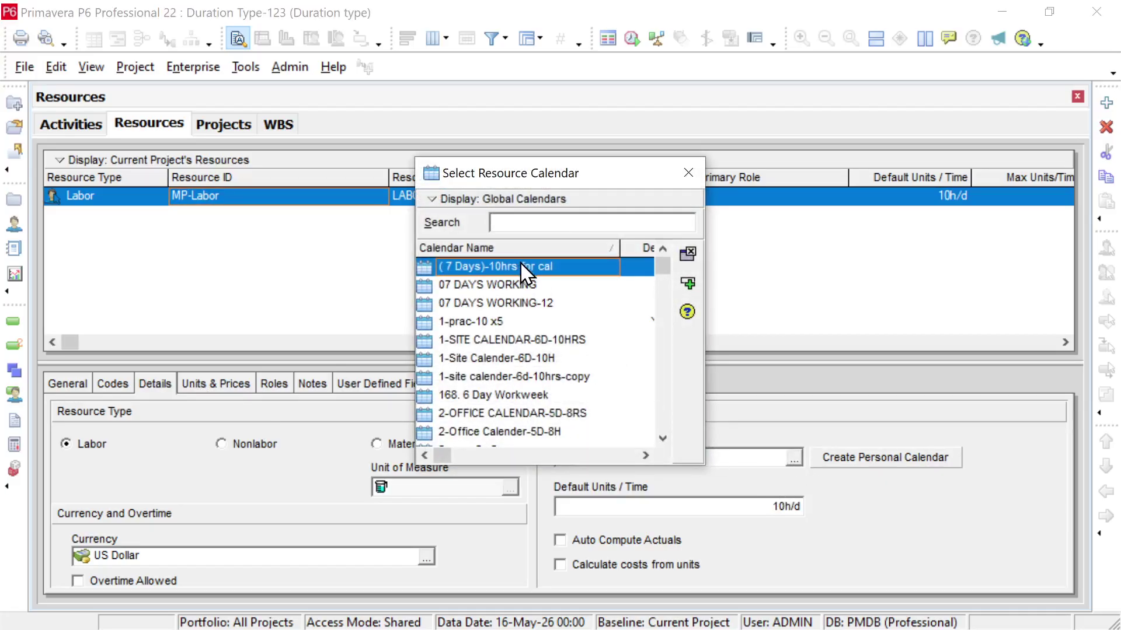
left_click(683, 170)
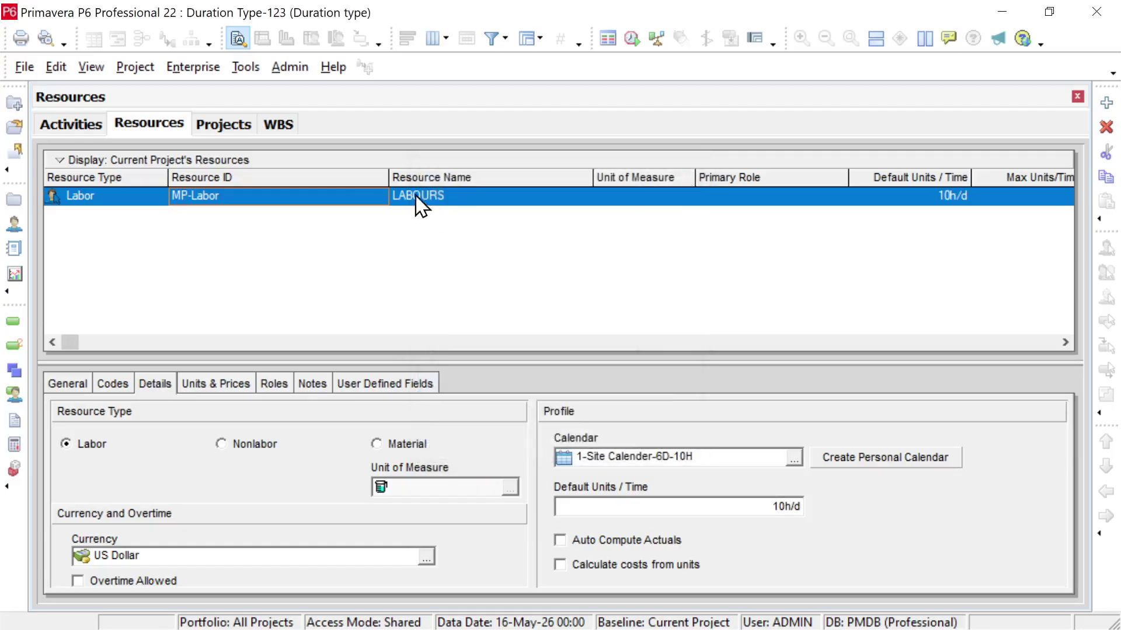
Step: View the global calendars list to check which calendar is the default, and close it
left_click(172, 69)
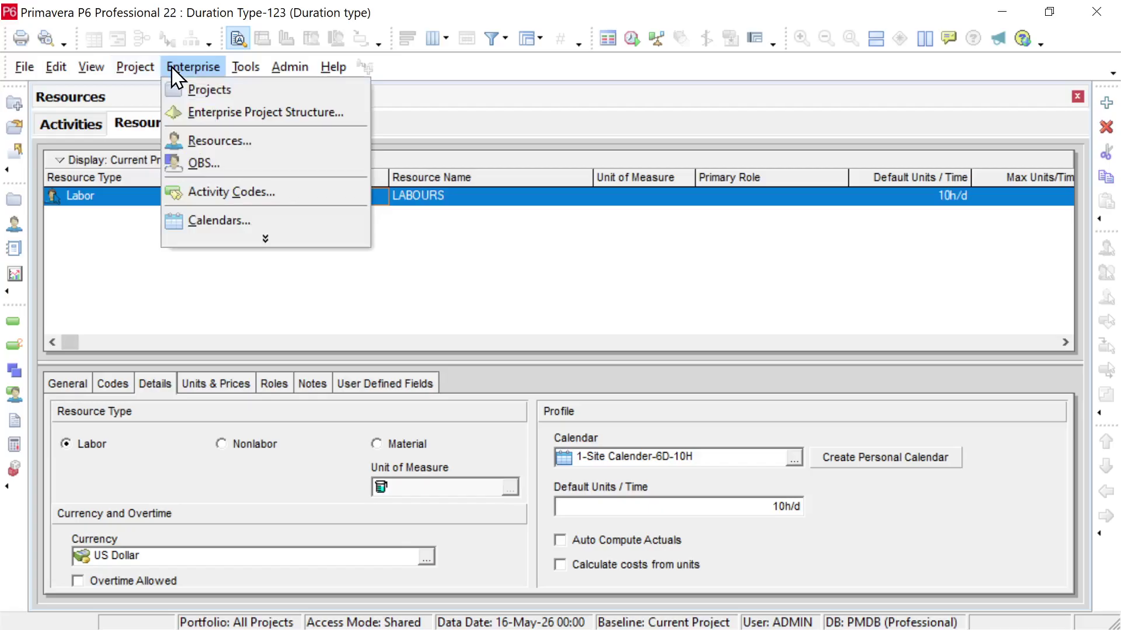
left_click(215, 224)
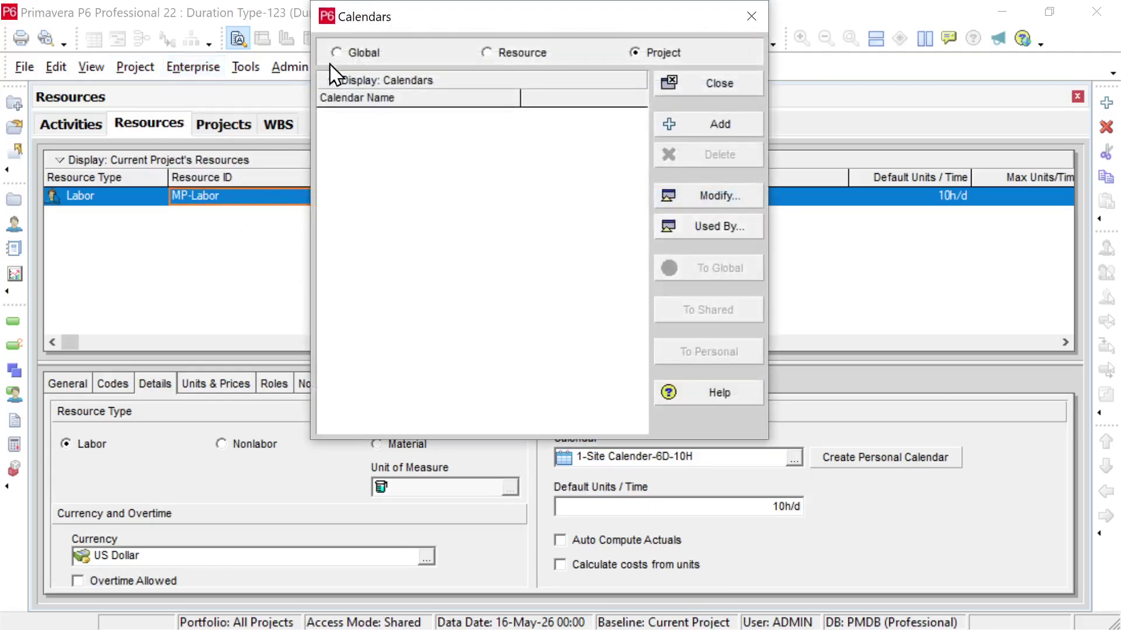
left_click(361, 54)
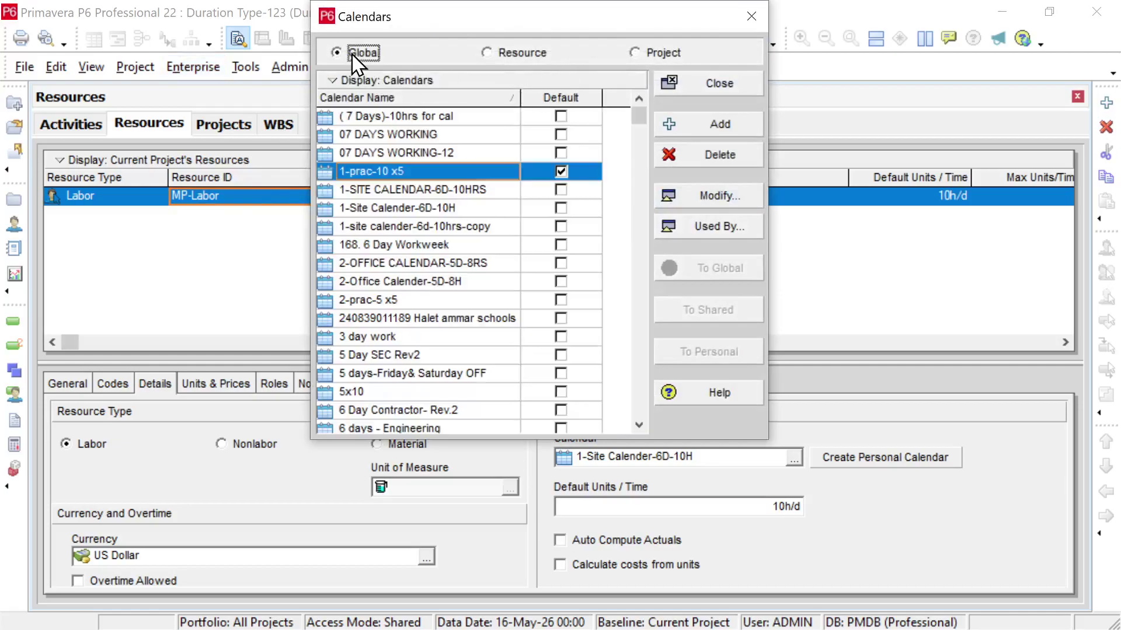
left_click_drag(544, 24, 457, 44)
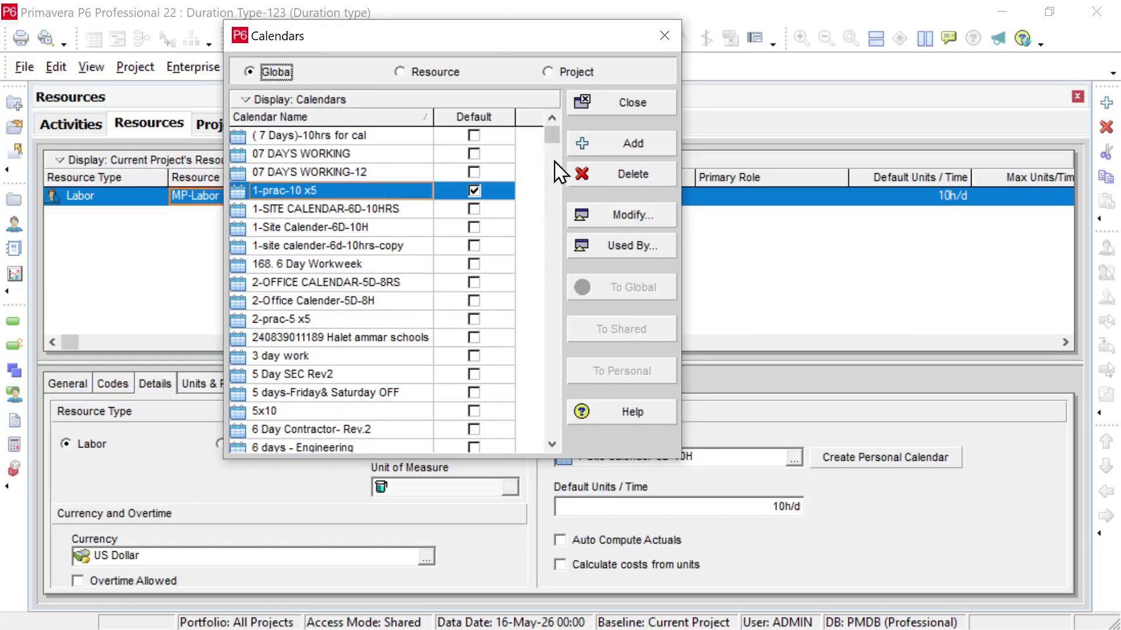
left_click(664, 37)
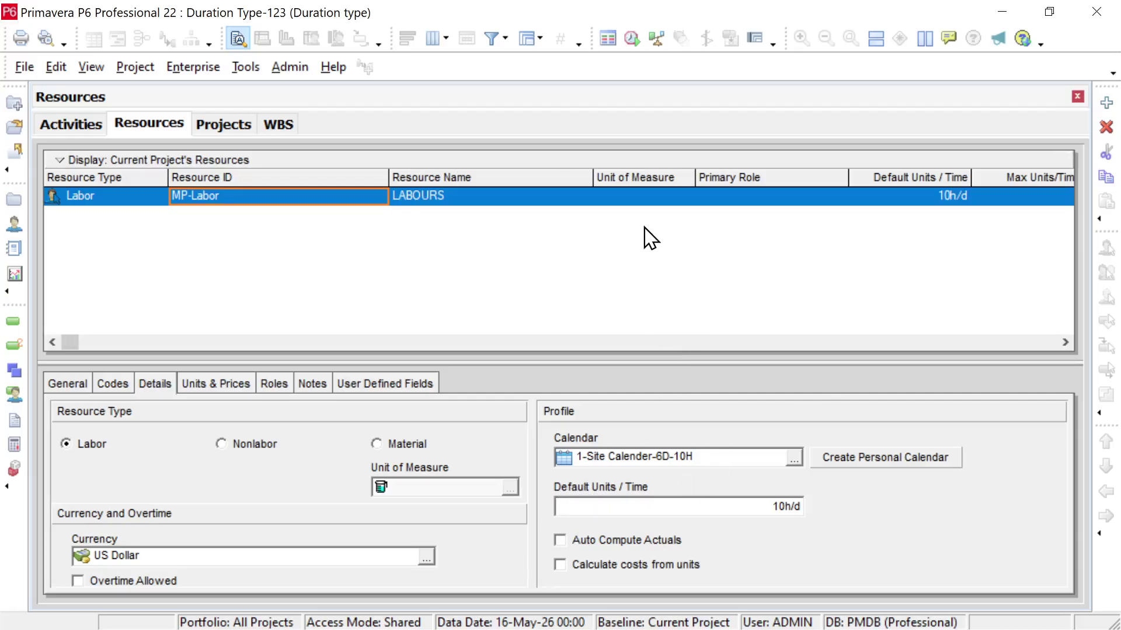
Step: Return to the activities table and narrow the Duration Type and Activity Name columns to reveal the full Original Duration column
left_click(81, 124)
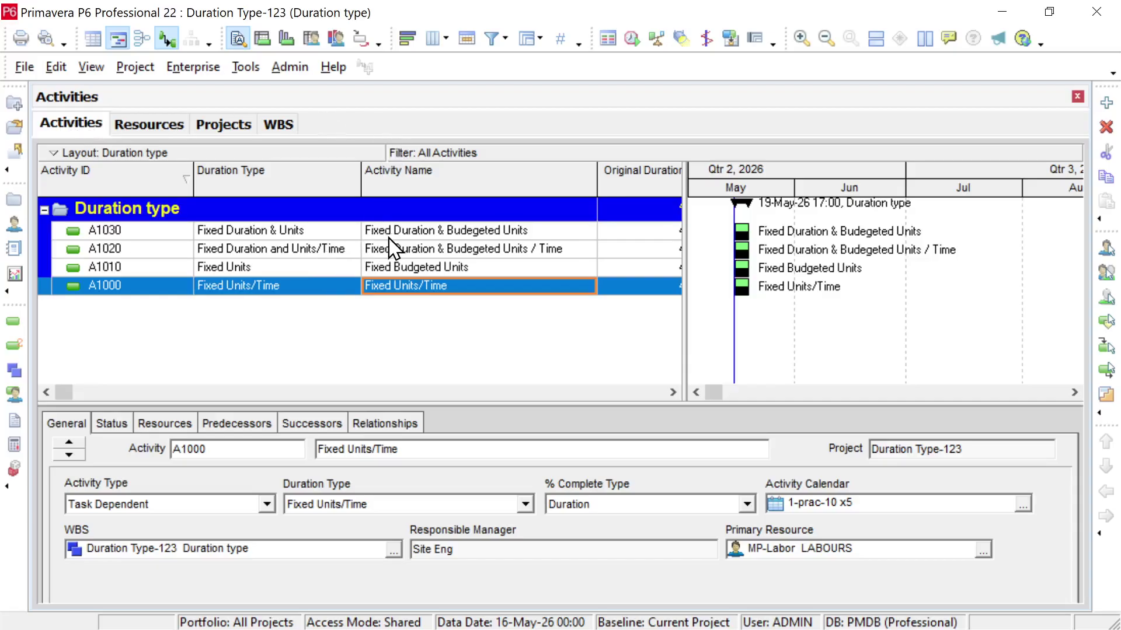
left_click_drag(362, 178, 328, 175)
left_click_drag(565, 183, 529, 187)
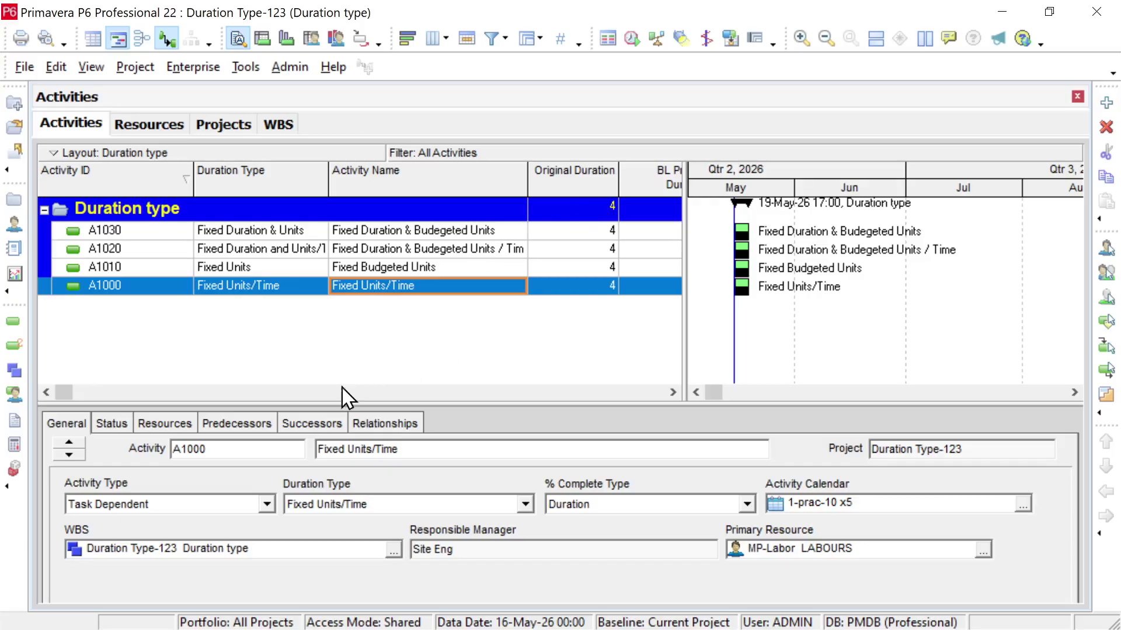
Step: Show activity A1000's resource assignment and view the columns selectable for it, including the column search, without changing any
left_click(188, 429)
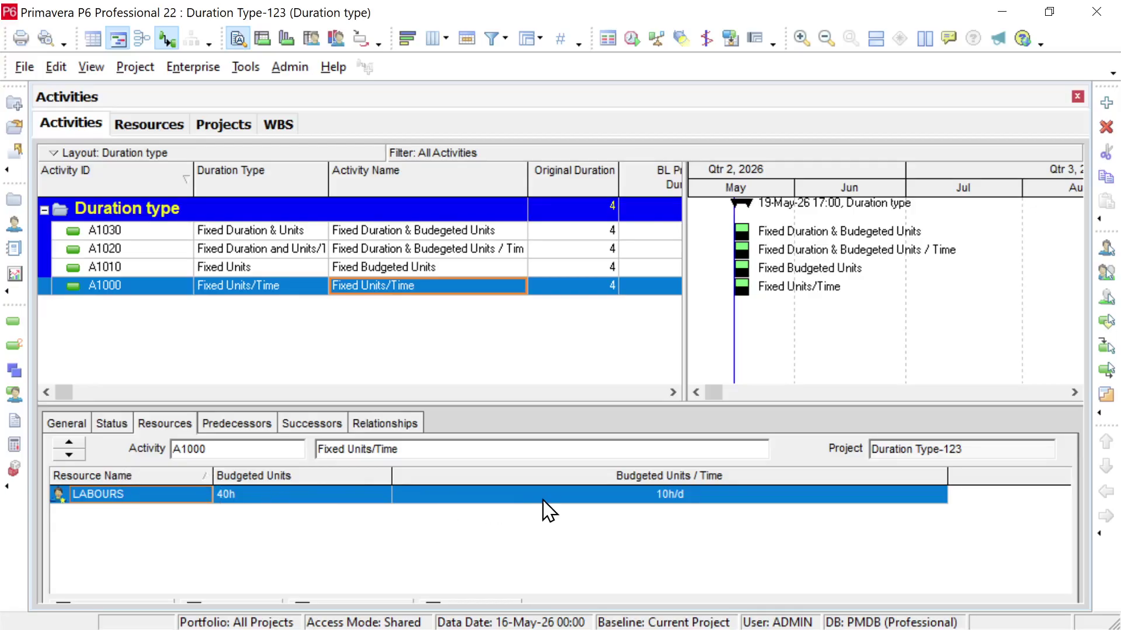
right_click(540, 483)
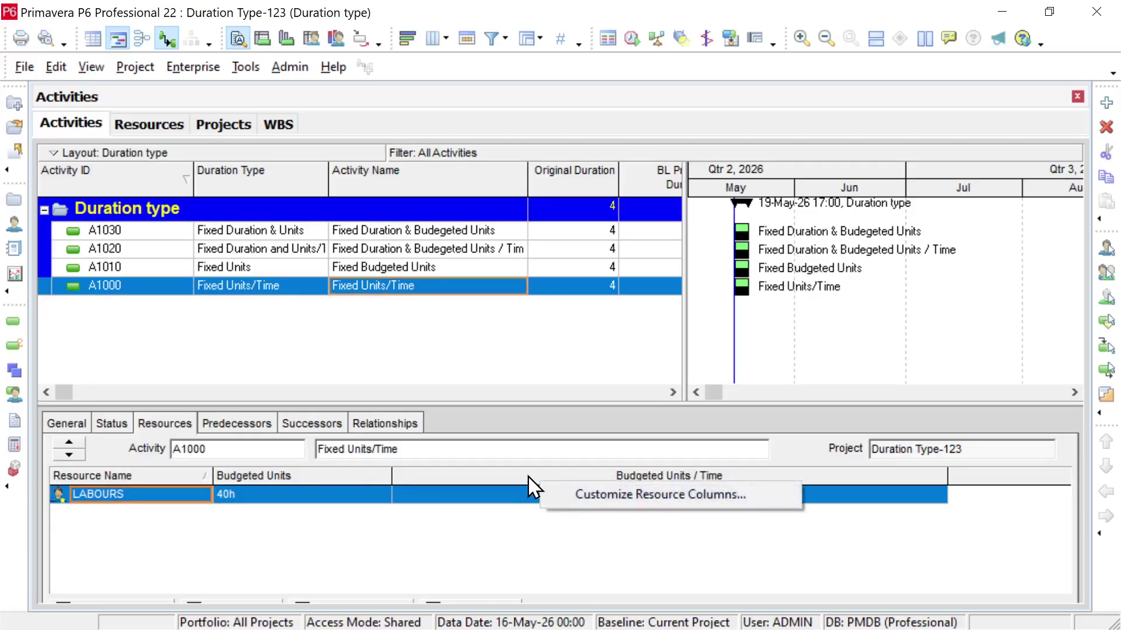
left_click(579, 496)
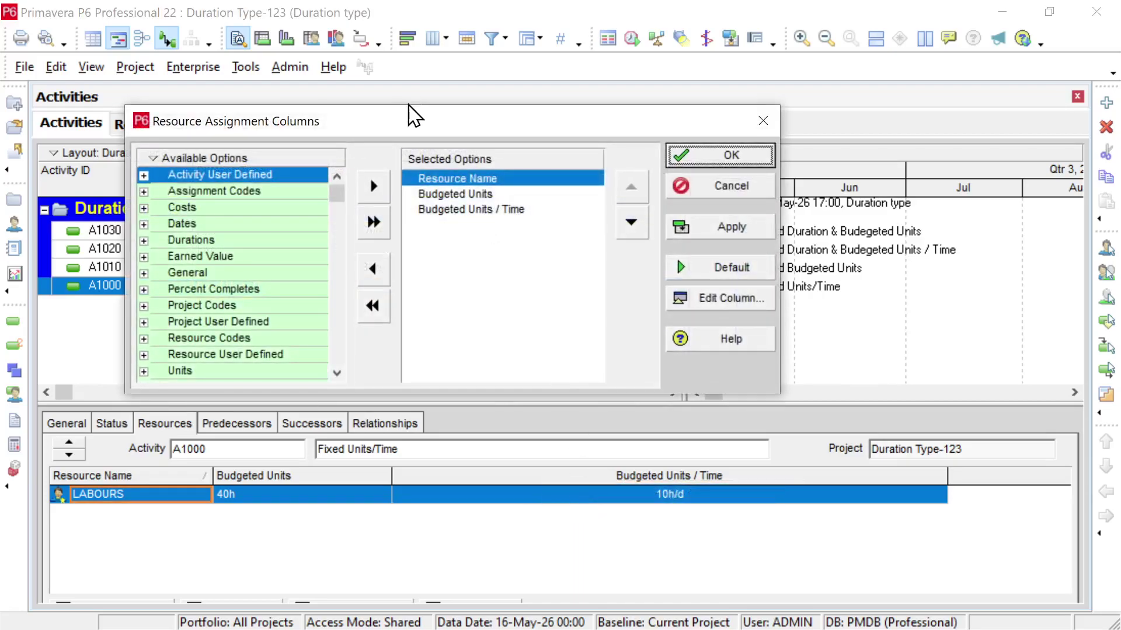
left_click_drag(401, 122, 499, 136)
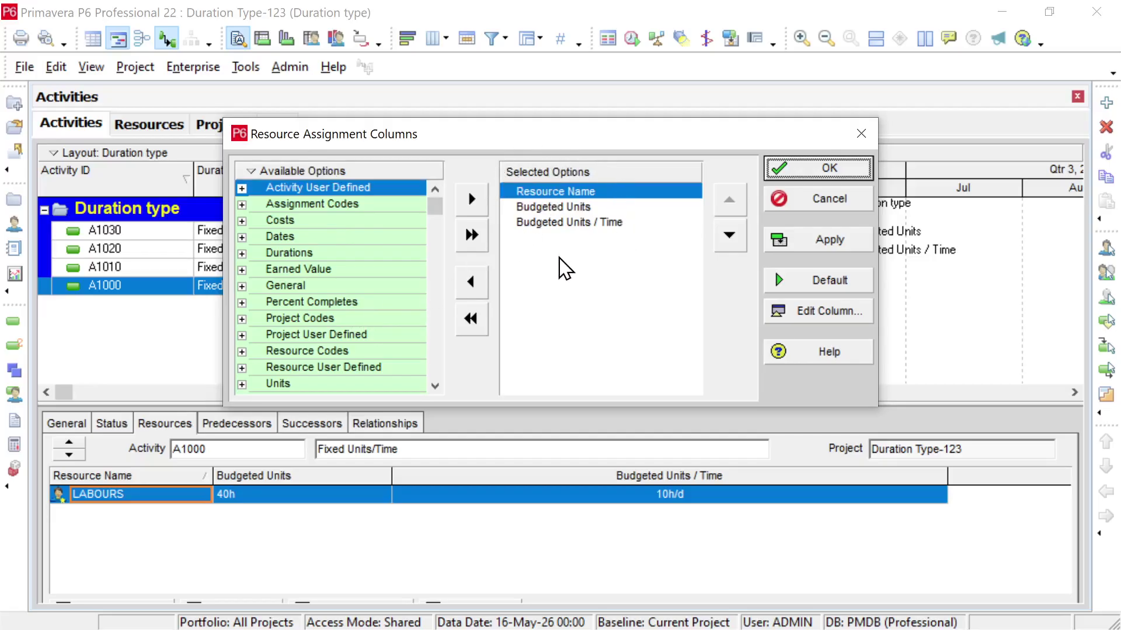
left_click(308, 170)
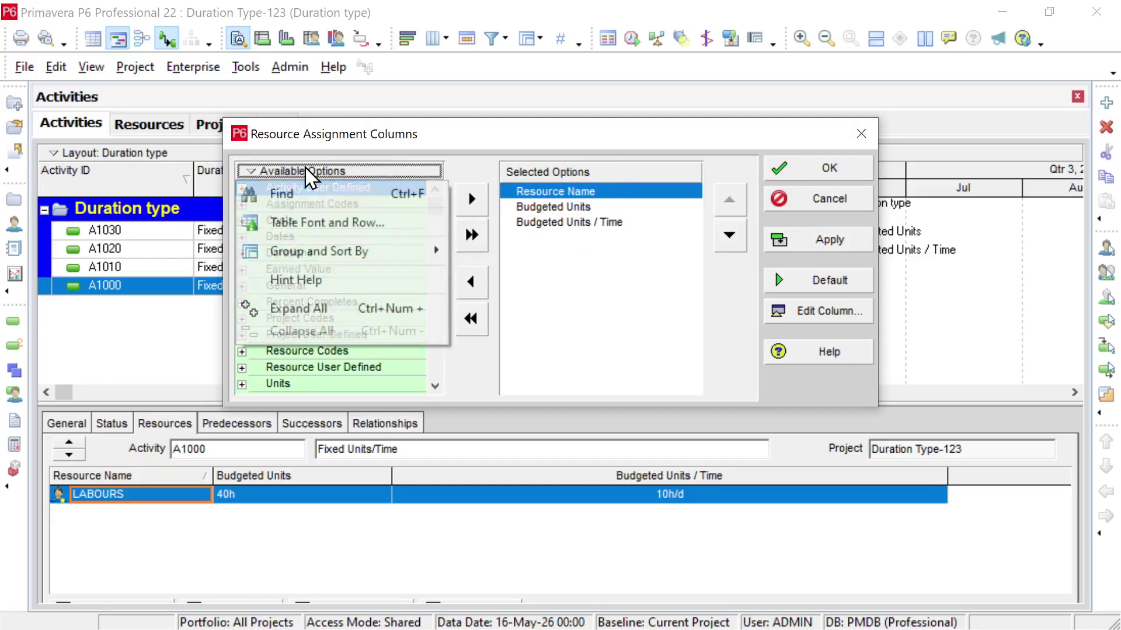
left_click(298, 197)
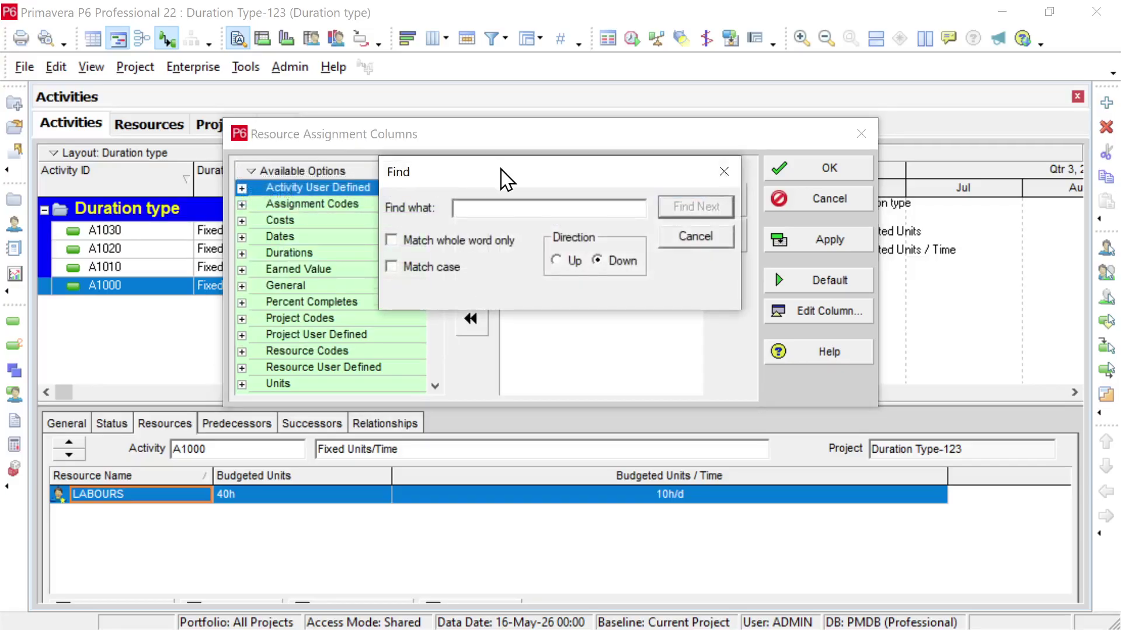
left_click_drag(501, 175, 549, 313)
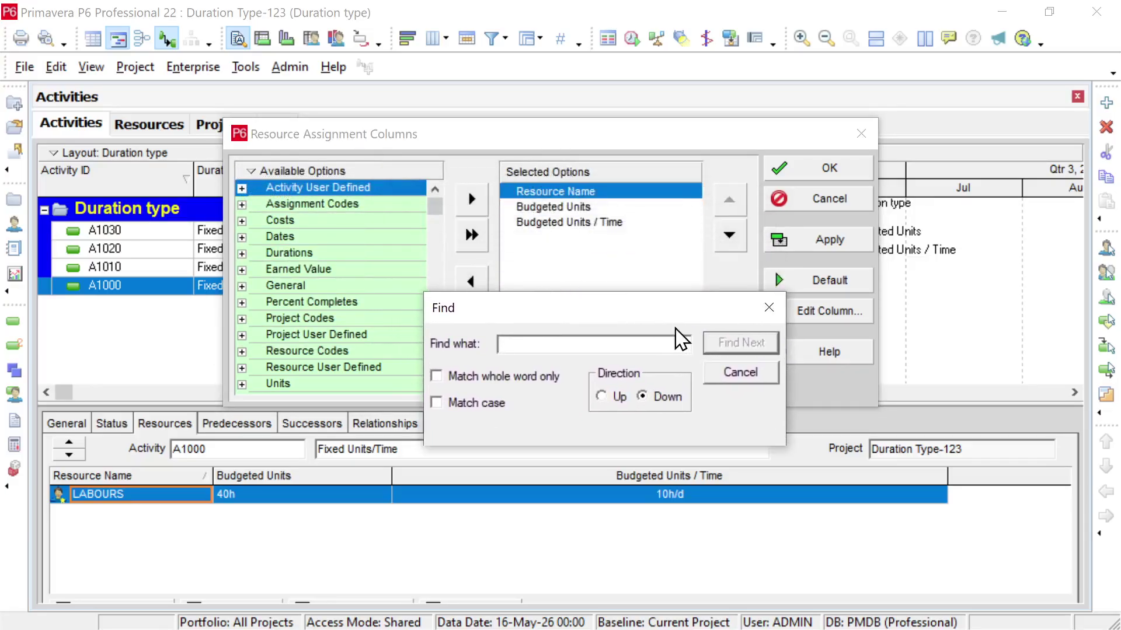
left_click(767, 308)
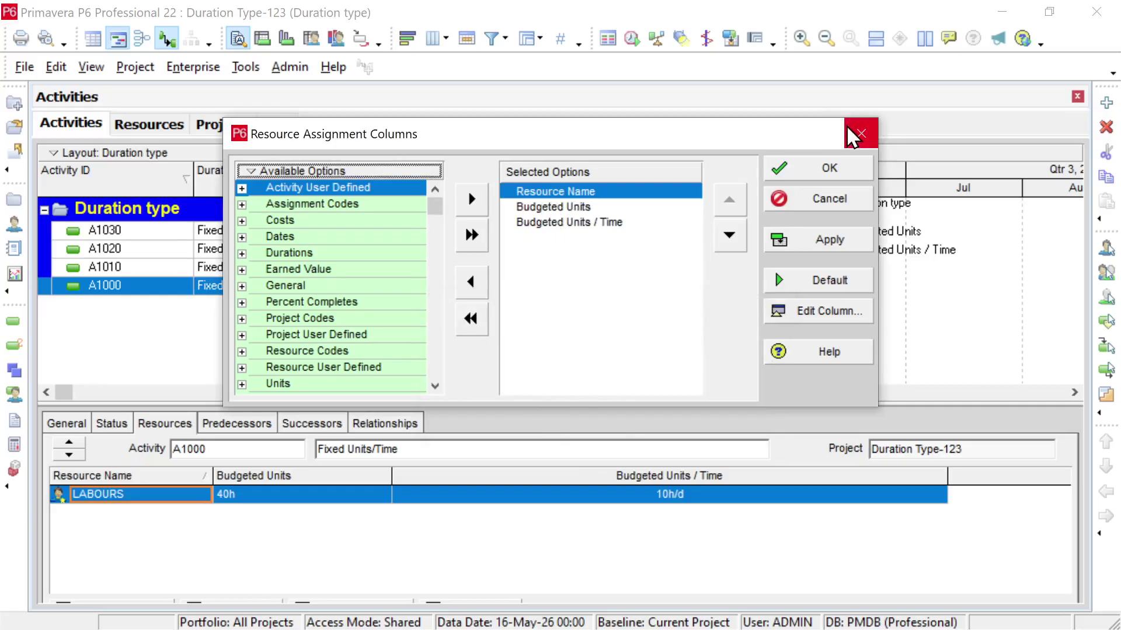
left_click(859, 139)
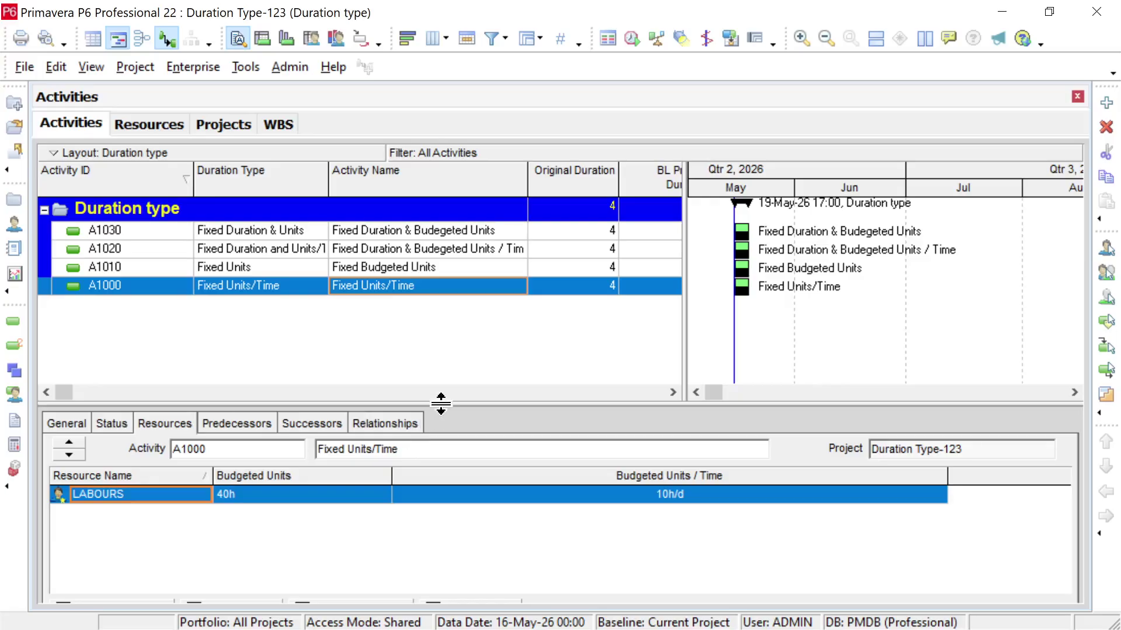
Step: Compare the LABOURS budgeted units and units per time assigned to activities A1030, A1020, A1010 and A1000
left_click(363, 231)
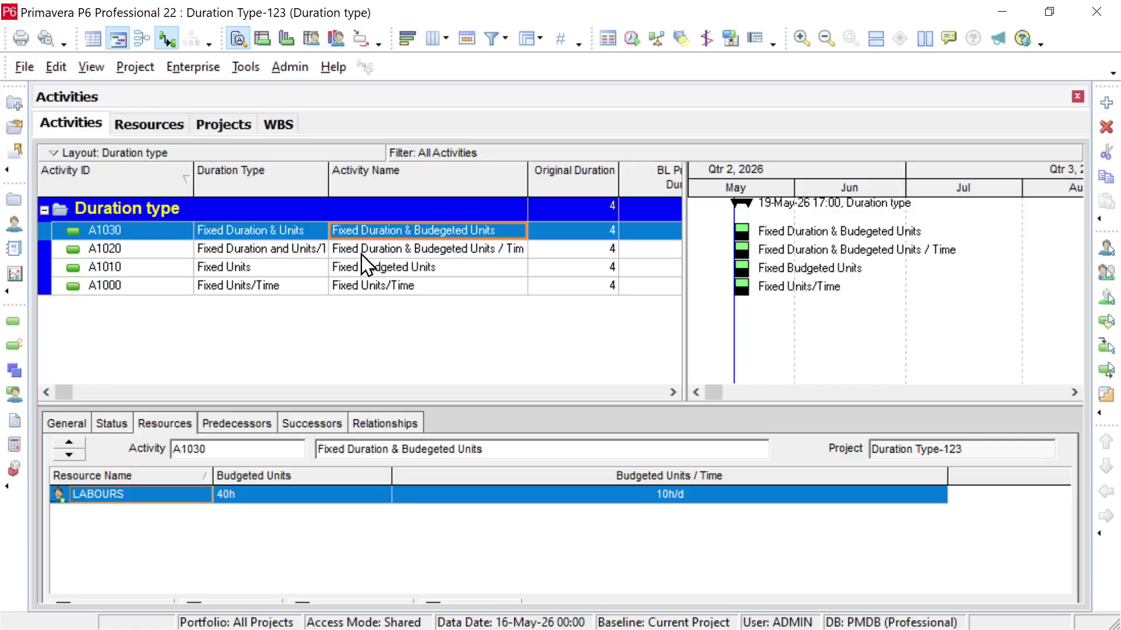
left_click(362, 255)
left_click(361, 268)
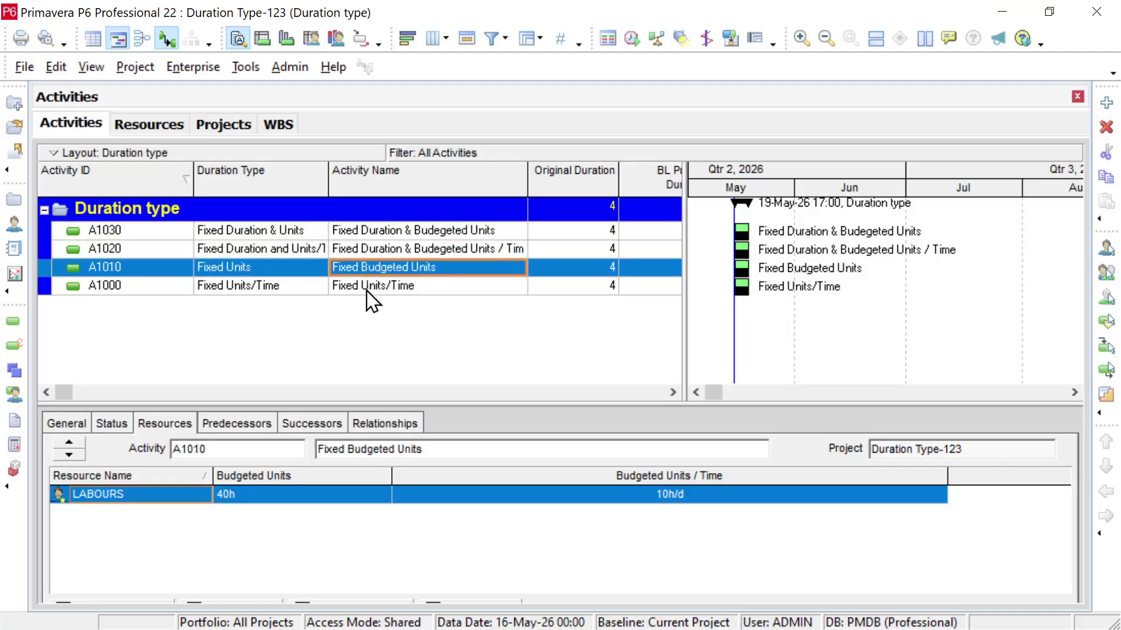
left_click(373, 286)
Step: Set the Original Duration of the Fixed Duration & Units activity A1030 to 8 days
left_click(380, 231)
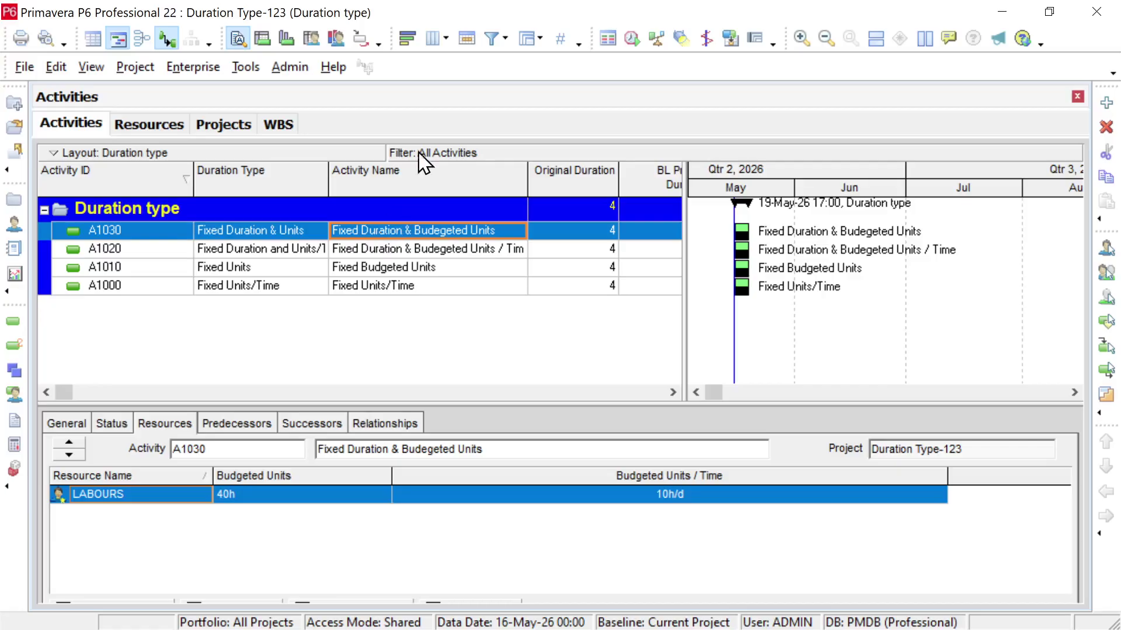
left_click(605, 234)
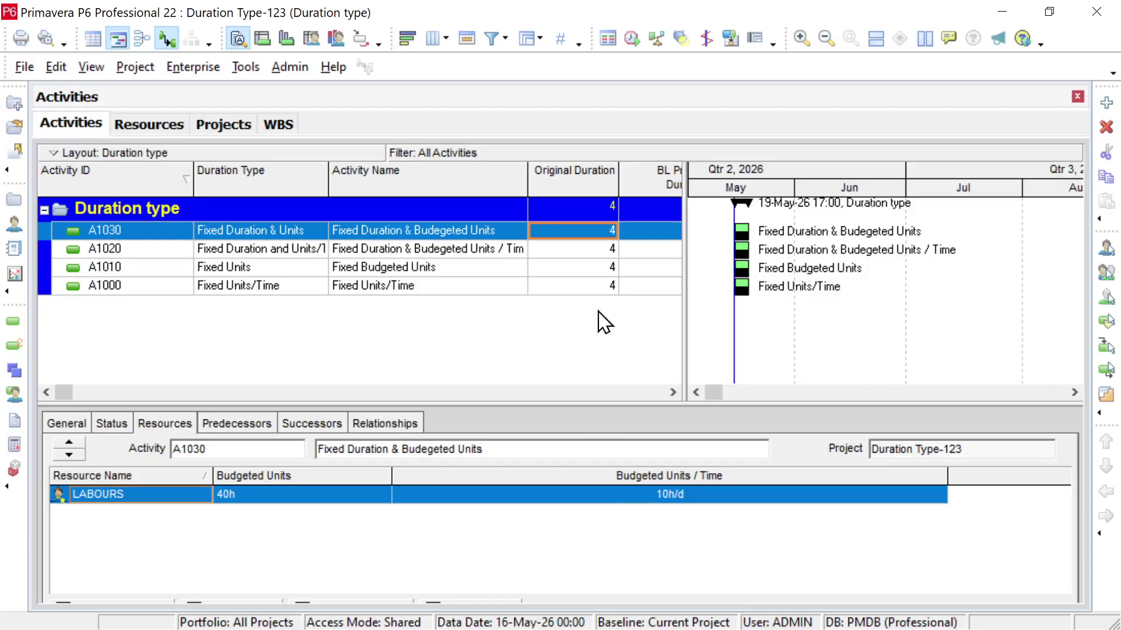
left_click(612, 232)
type("8")
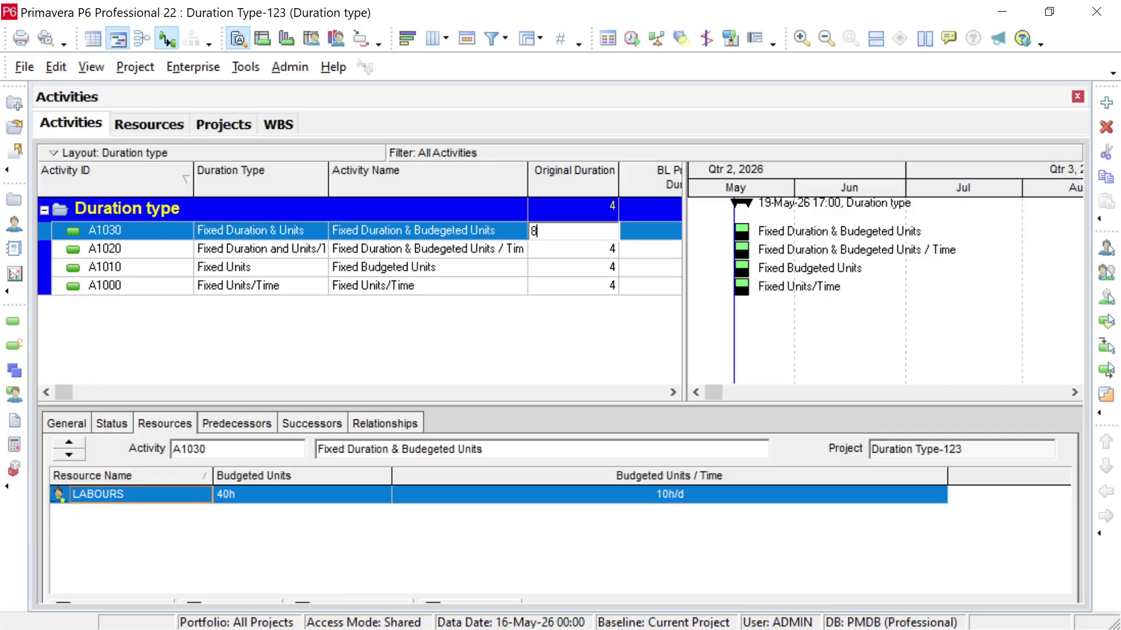
key("Return")
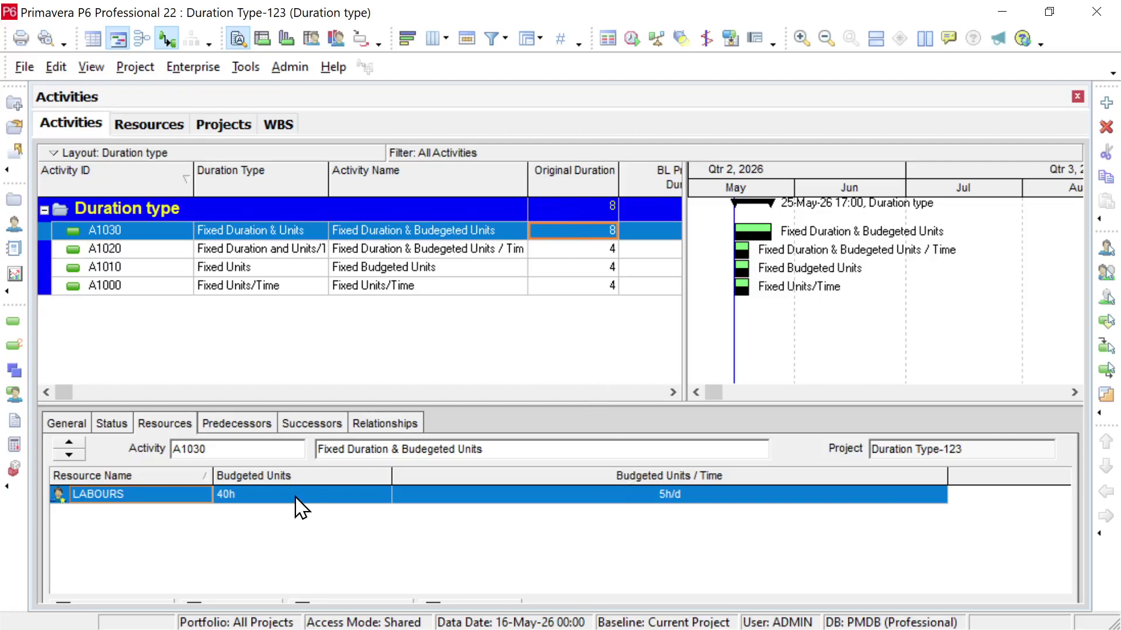
Step: Set the Budgeted Units / Time of LABOURS on activity A1030 to 10h/d
left_click(657, 495)
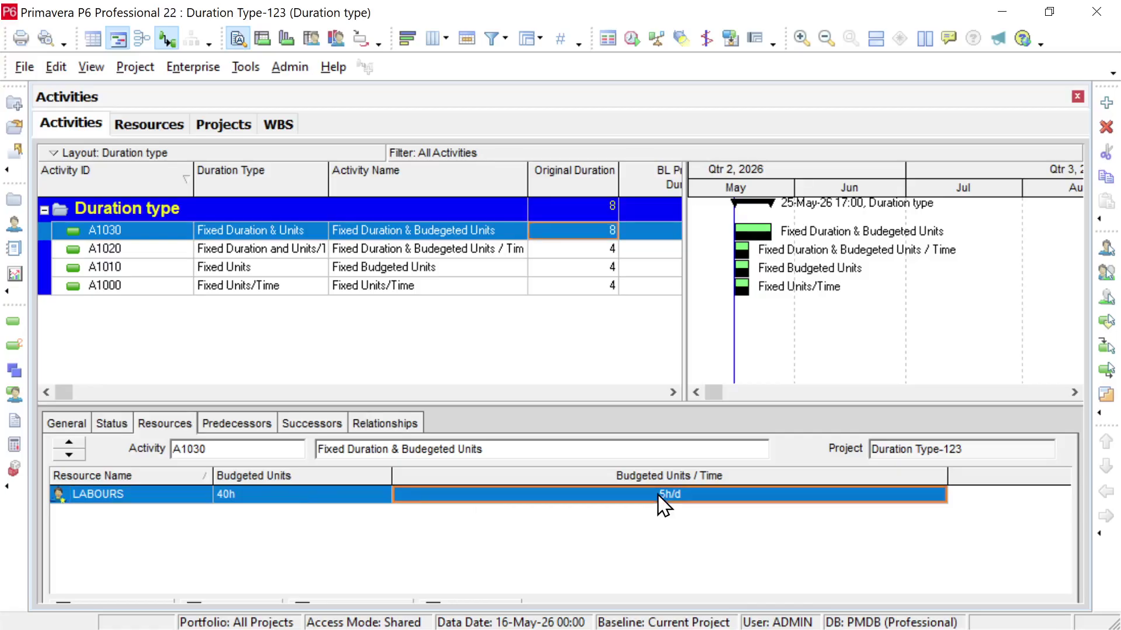
left_click(657, 495)
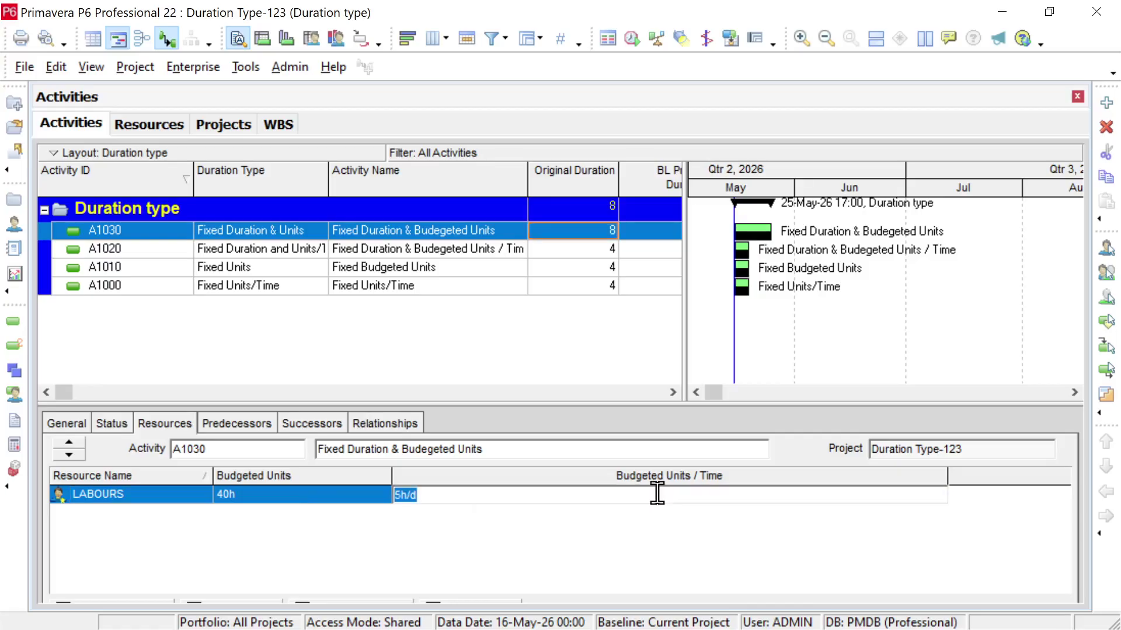
type("10")
key("Return")
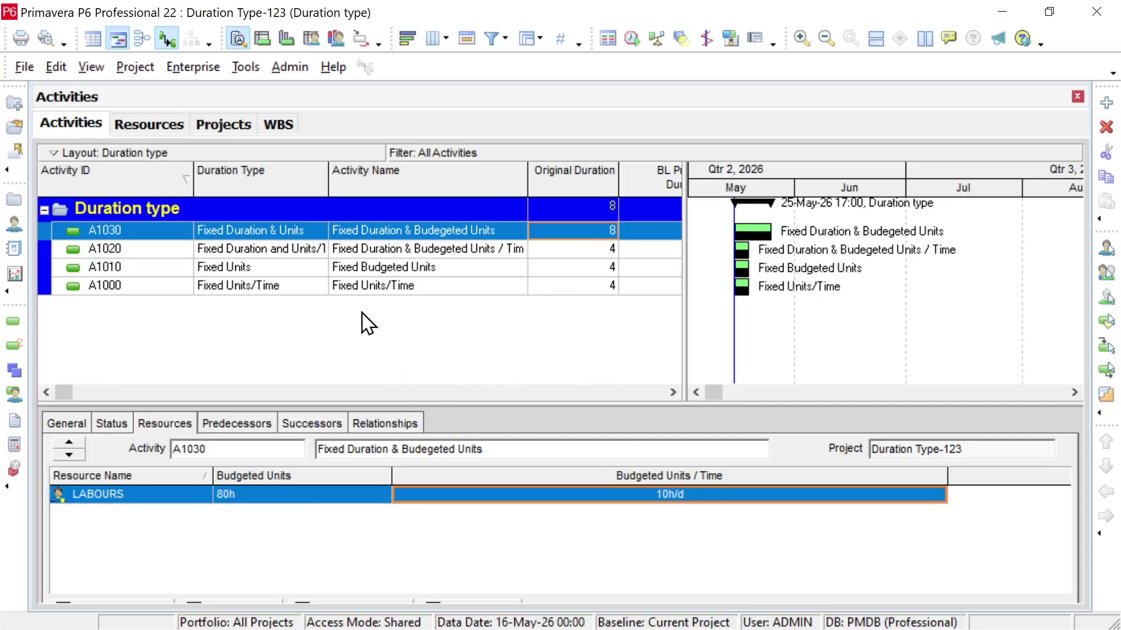
Step: Set the Original Duration of the Fixed Duration and Units/Time activity A1020 to 8 days
left_click(304, 250)
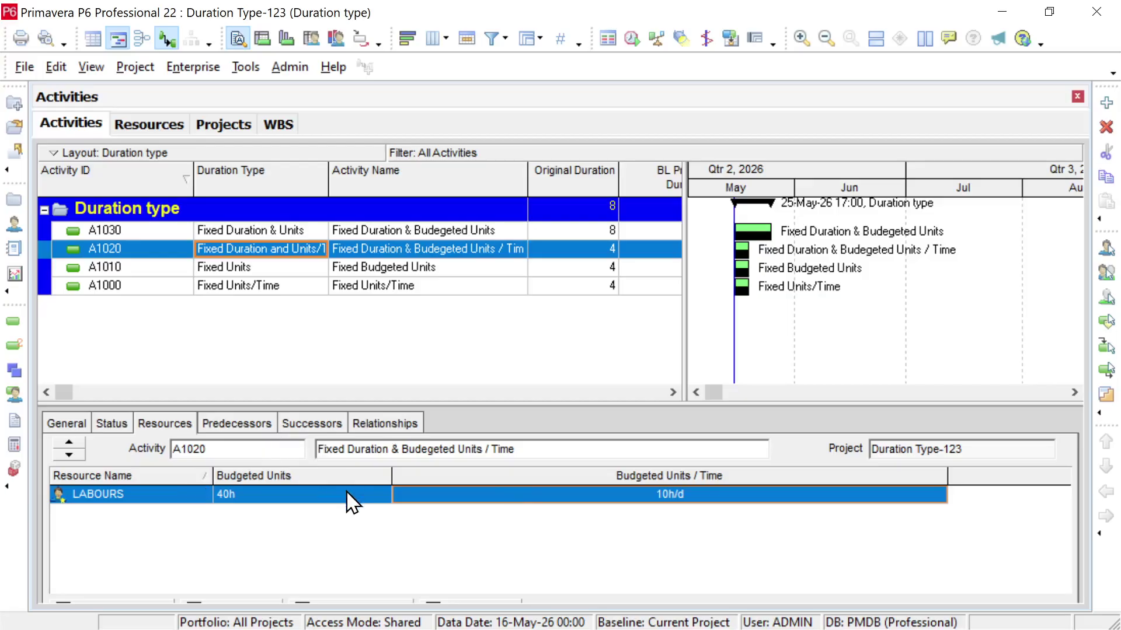
left_click(613, 252)
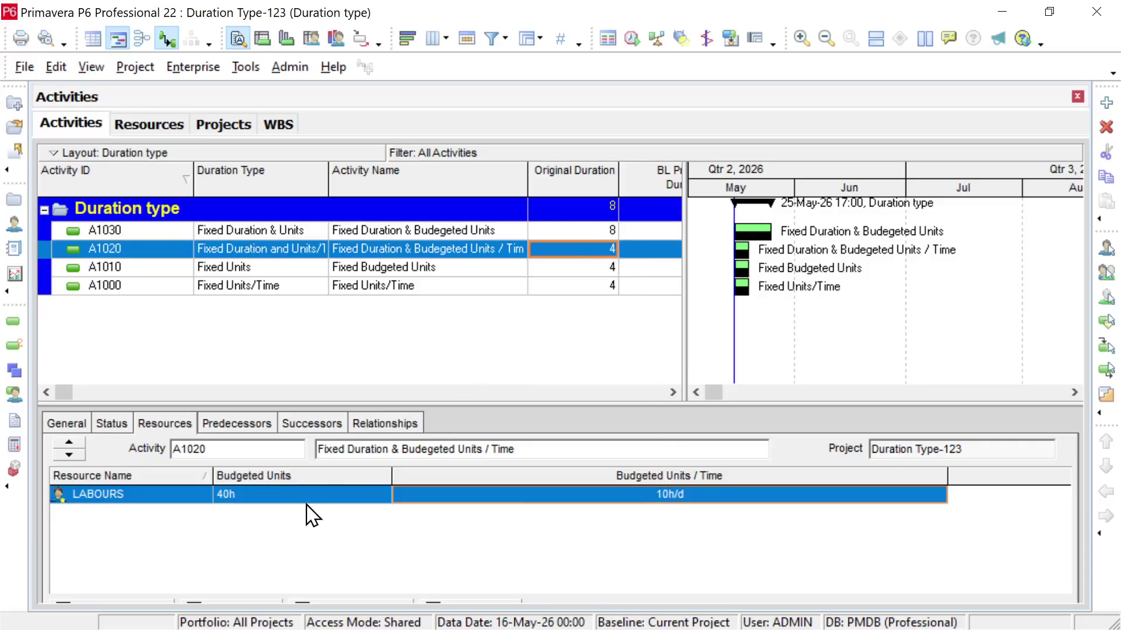
left_click(604, 249)
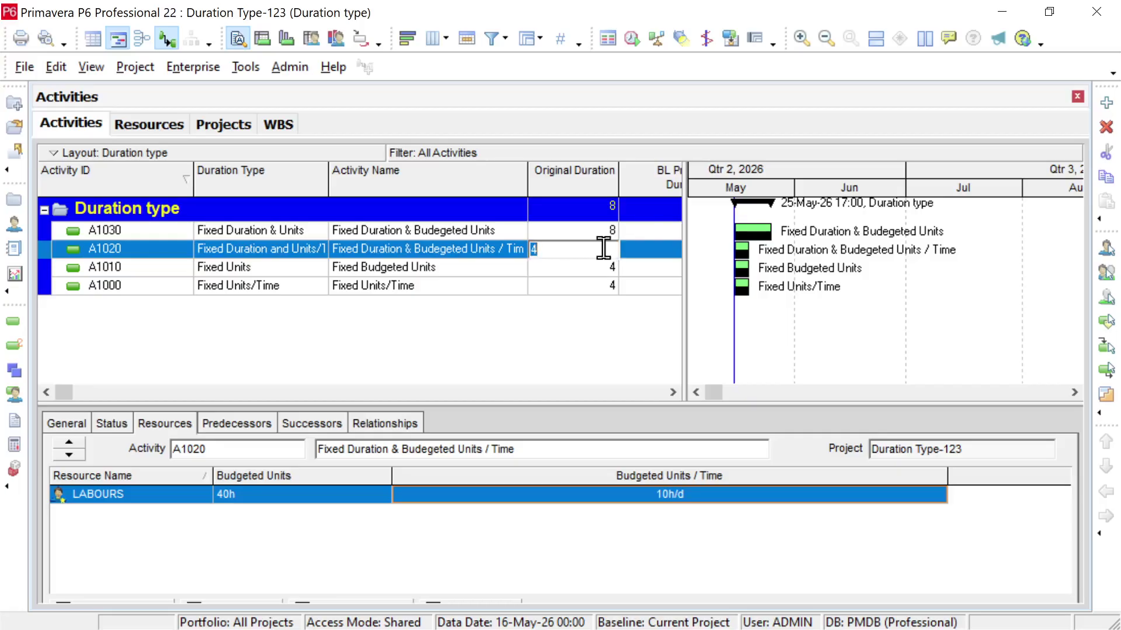
type("8")
key("Return")
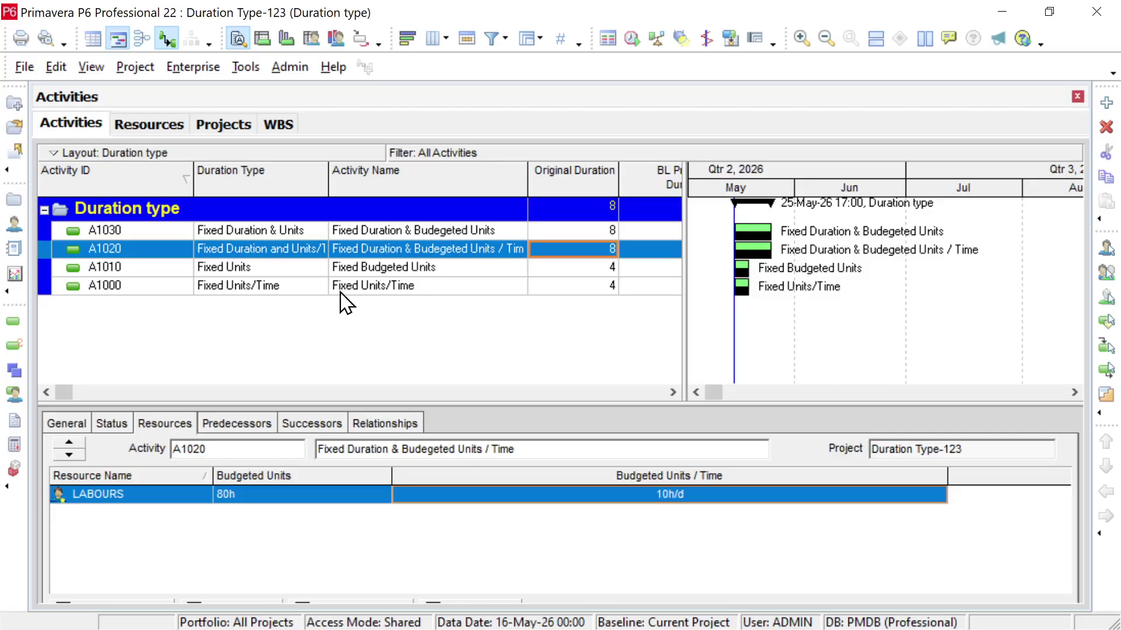
Step: Set the Budgeted Units of LABOURS on the Fixed Units activity A1010 to 80h
left_click(556, 273)
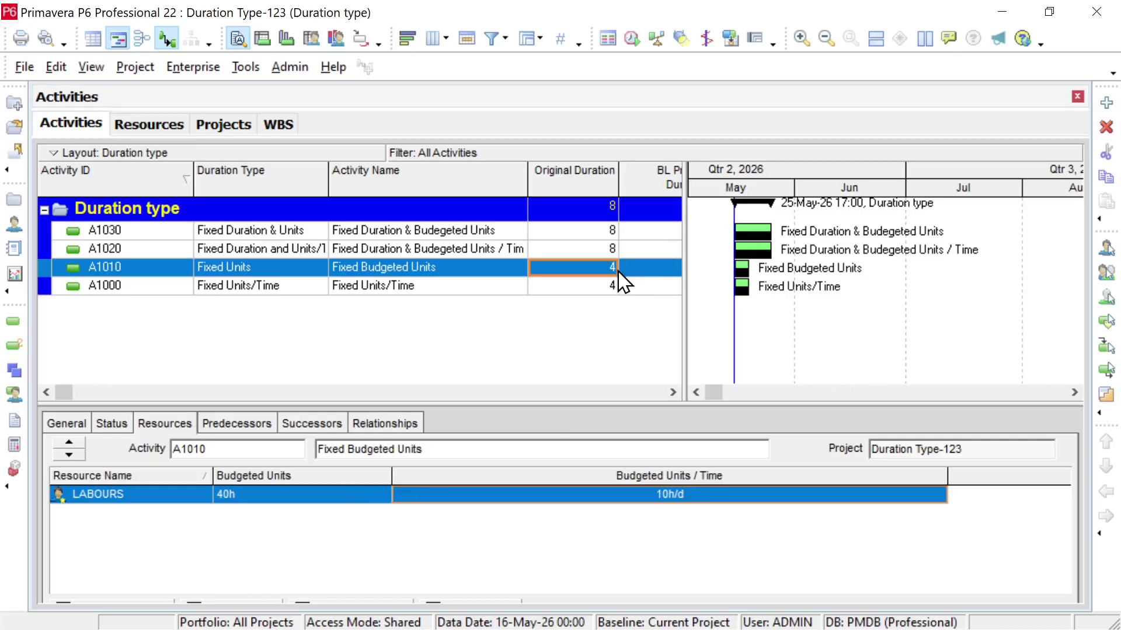
left_click(313, 496)
left_click(312, 493)
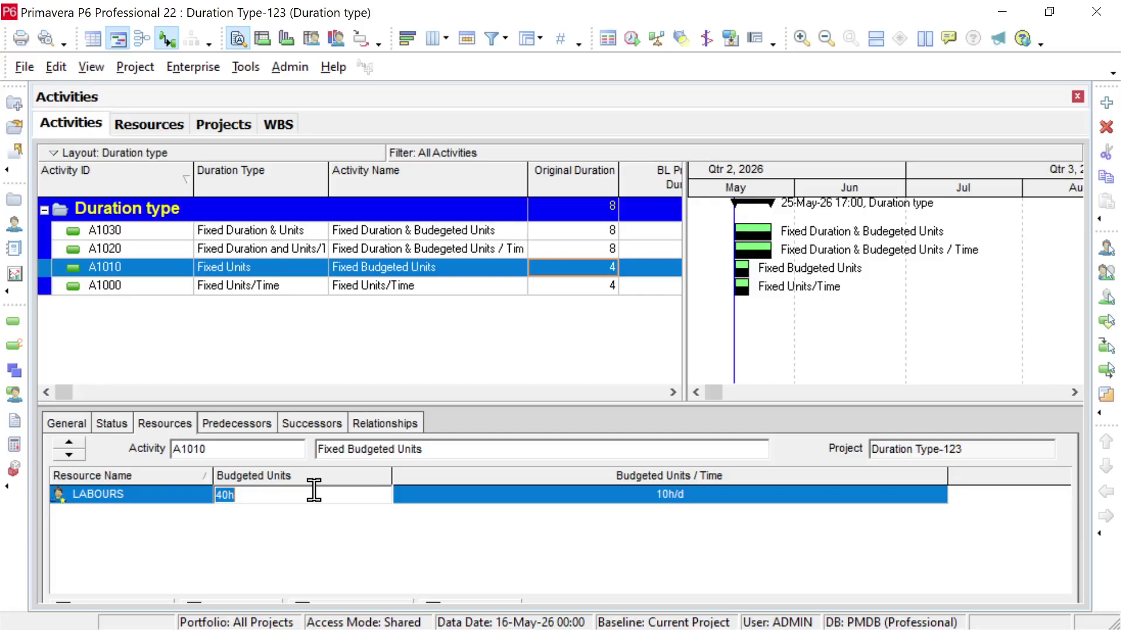
type("80")
key("Return")
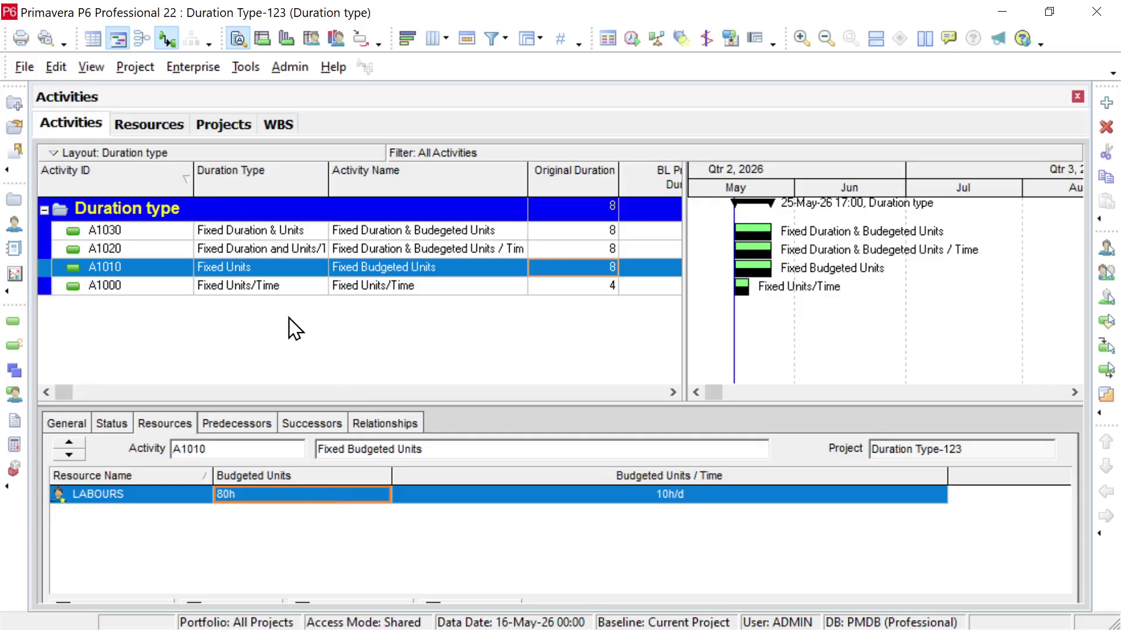
Step: Select the Fixed Units/Time activity A1000 to show its LABOURS assignment
left_click(270, 289)
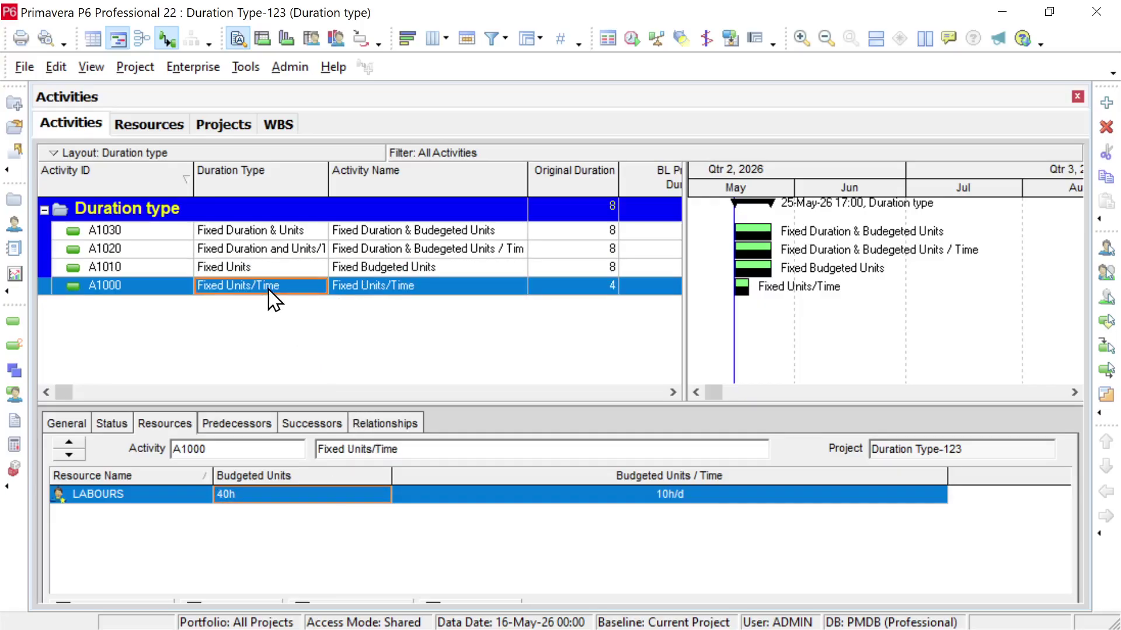